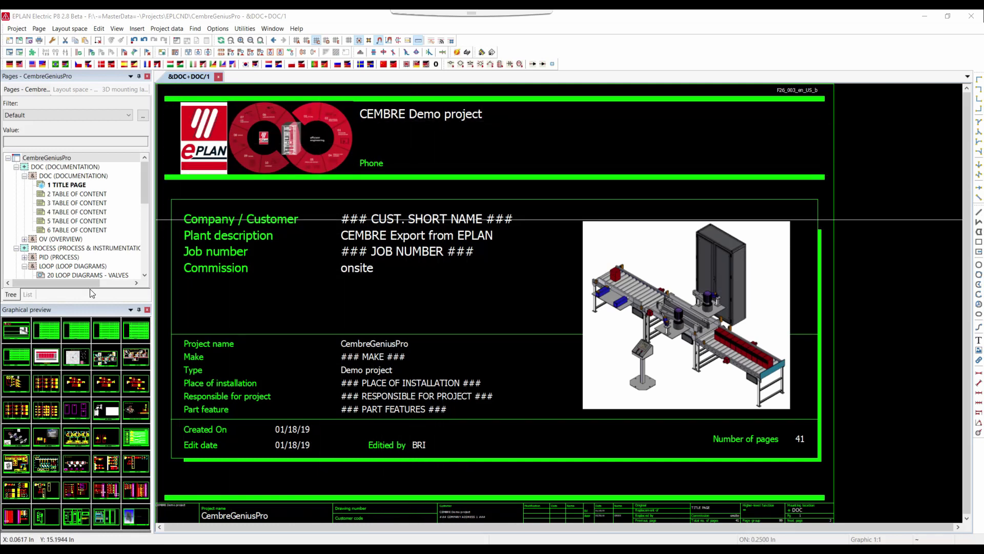
Open schematic page 54 and zoom in on the 480VAC supply, transformer TR1 and main switch.
{"action": "double_click", "coordinate": [100, 465]}
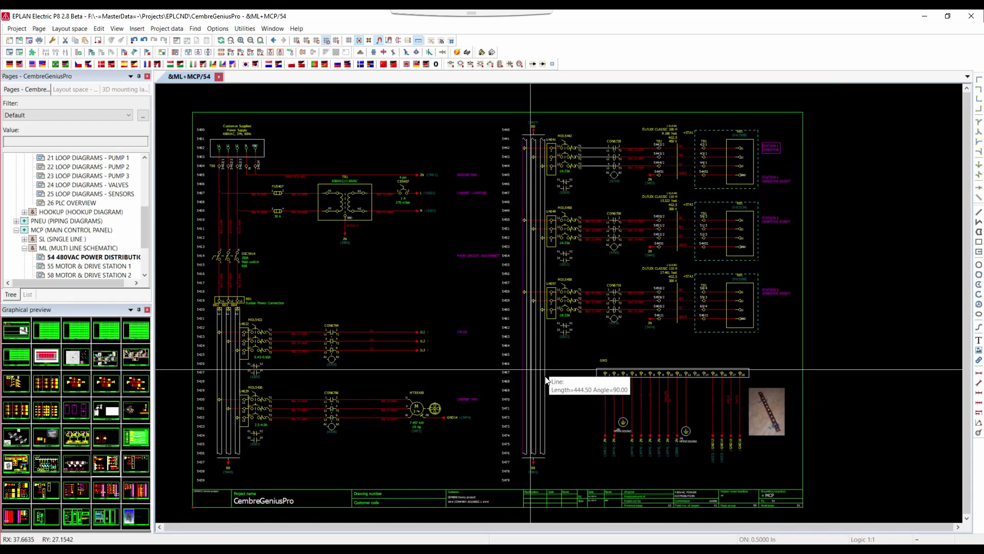
{"action": "scroll", "coordinate": [297, 205], "scroll_direction": "up", "scroll_amount": 5}
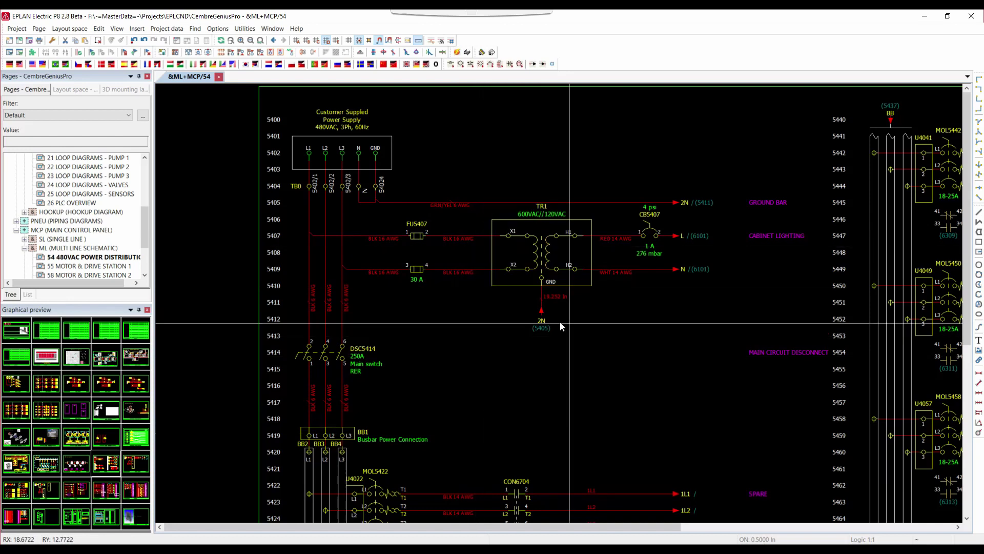
Enter connection designations for the MCP pages using NFPA Standard numbering and accept the preview.
{"action": "left_click", "coordinate": [72, 230]}
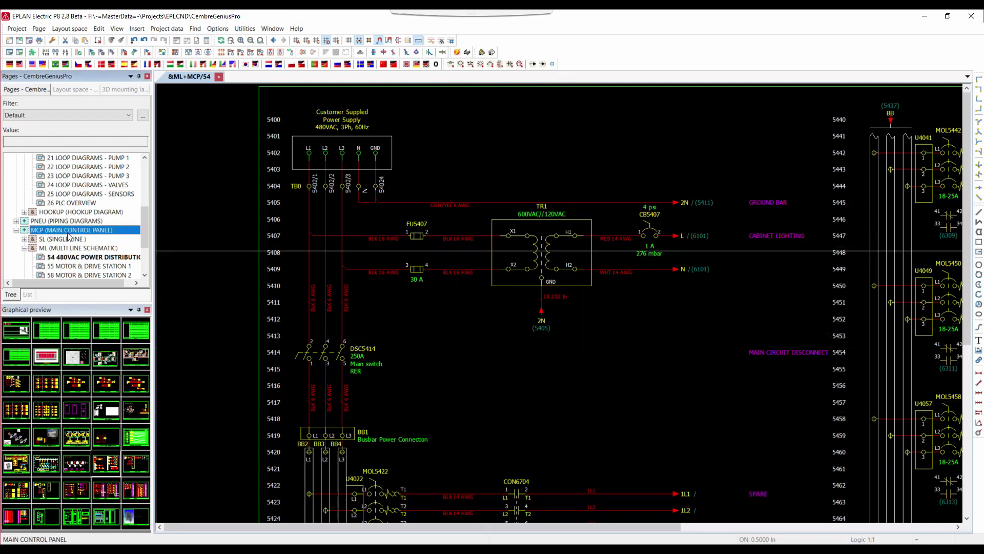
{"action": "left_click", "coordinate": [165, 29]}
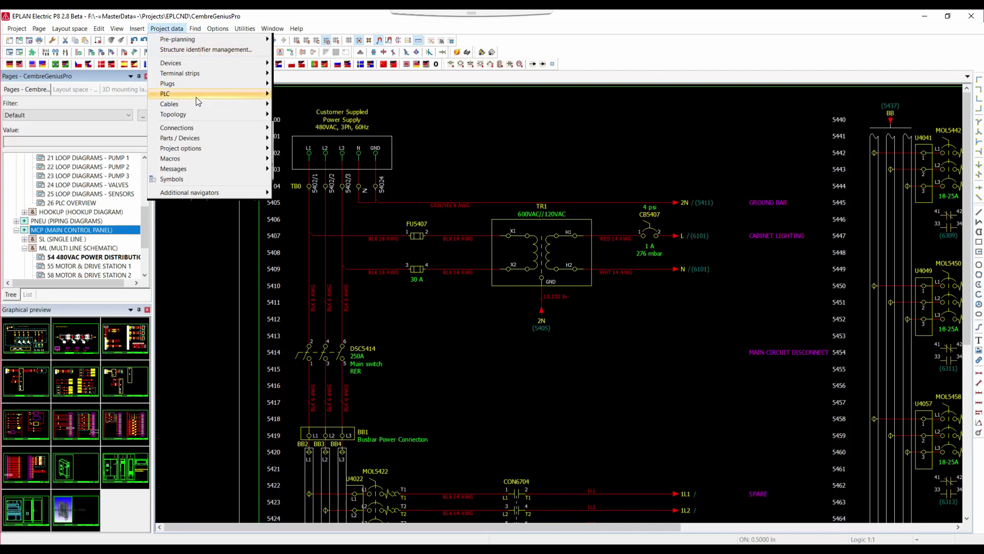
{"action": "mouse_move", "coordinate": [192, 127]}
{"action": "mouse_move", "coordinate": [345, 148]}
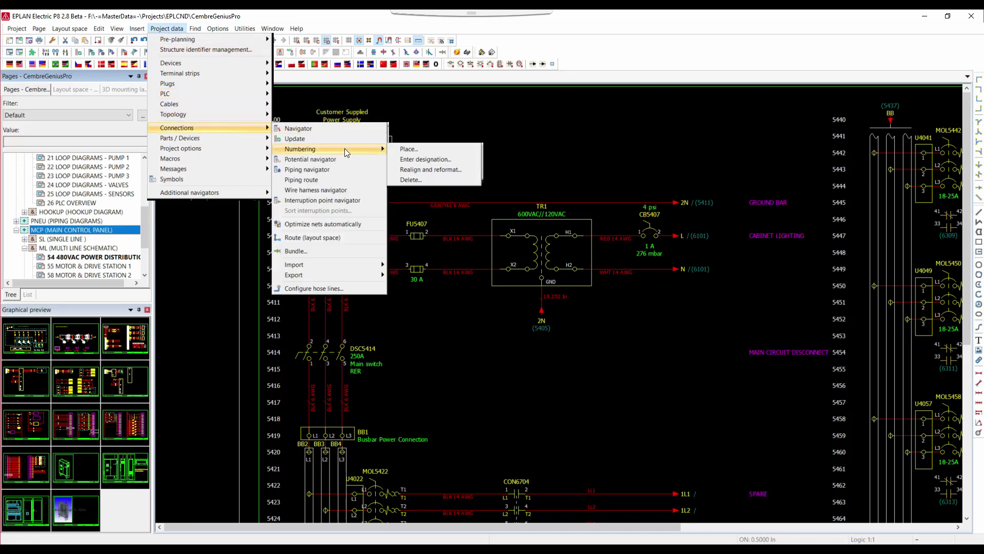
{"action": "left_click", "coordinate": [421, 158]}
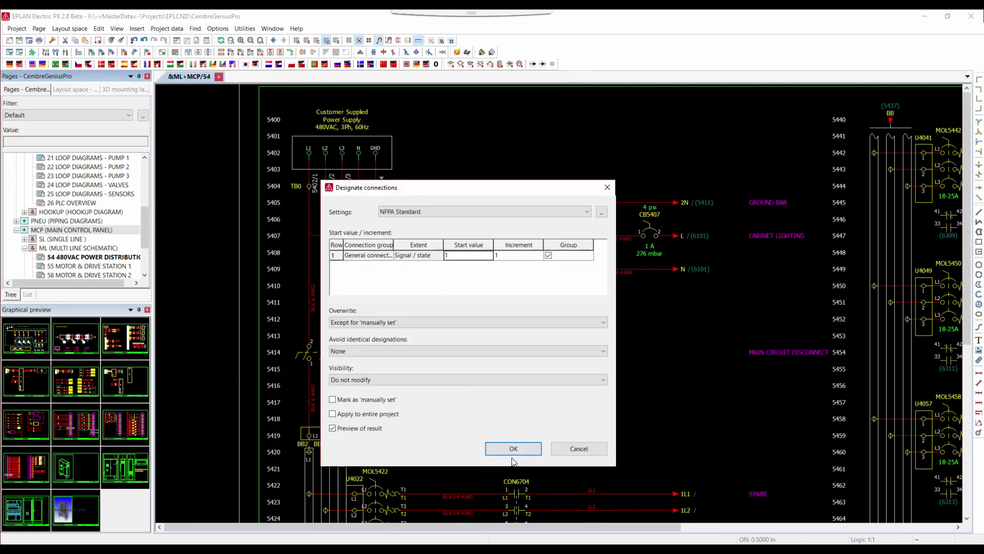
{"action": "left_click", "coordinate": [512, 449]}
{"action": "left_click", "coordinate": [495, 334]}
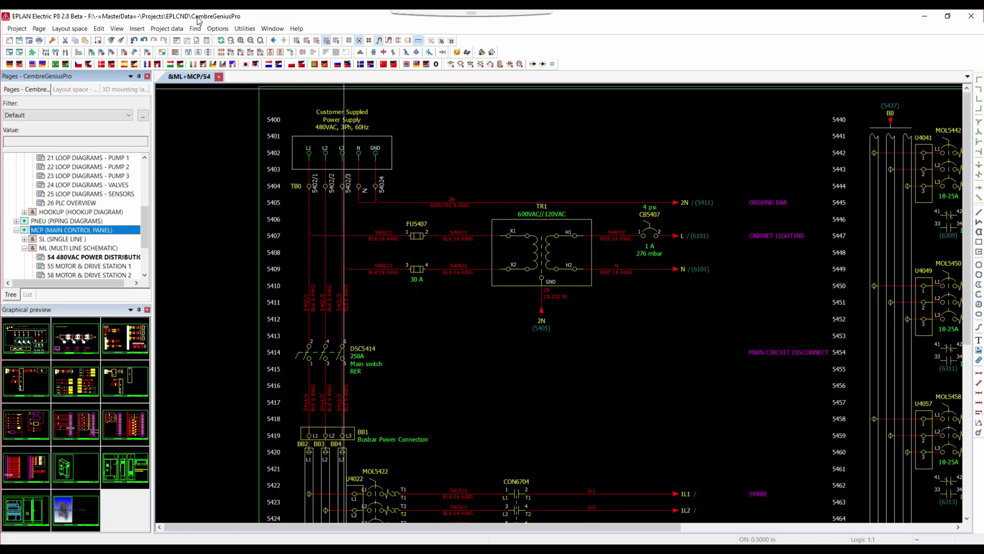
In Export/Labeling, keep the CEMBRE_GENIUSPRO_WIRES scheme and show its Label format settings.
{"action": "left_click", "coordinate": [245, 29]}
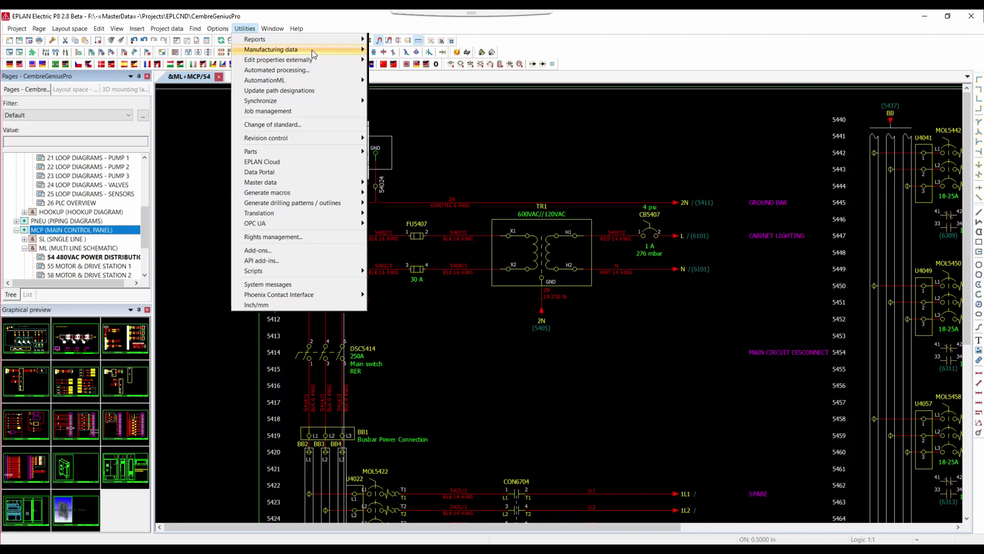
{"action": "mouse_move", "coordinate": [312, 49]}
{"action": "left_click", "coordinate": [409, 50]}
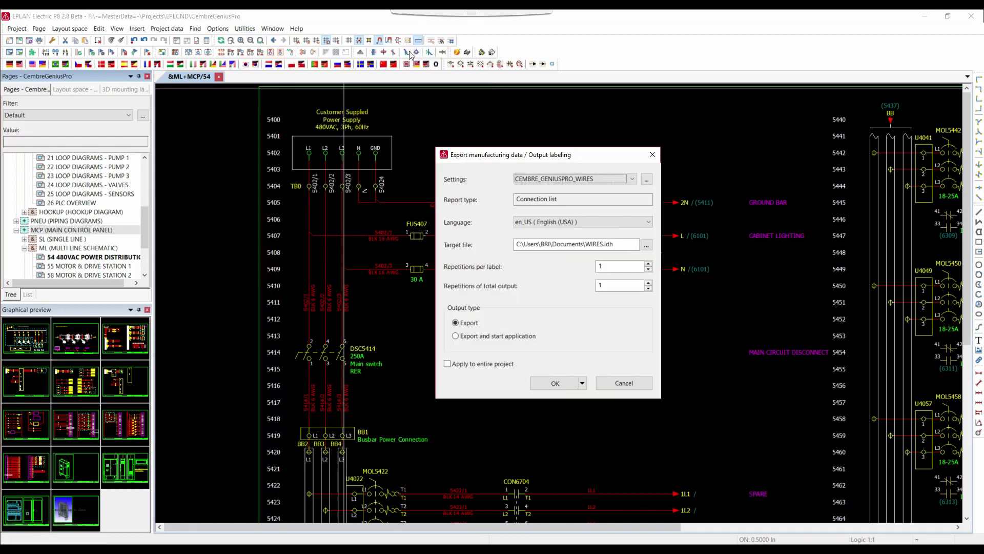
{"action": "left_click", "coordinate": [585, 180]}
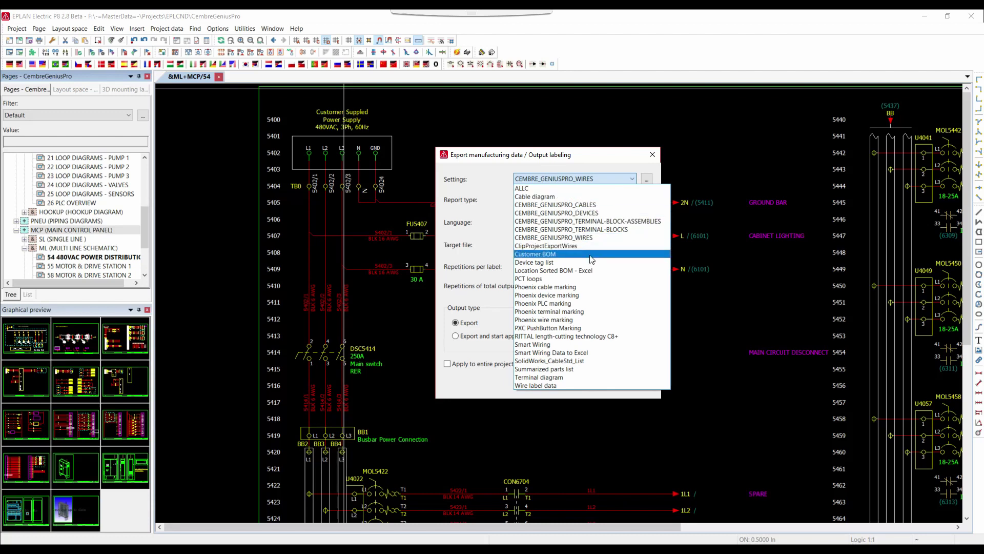
{"action": "left_click", "coordinate": [589, 237]}
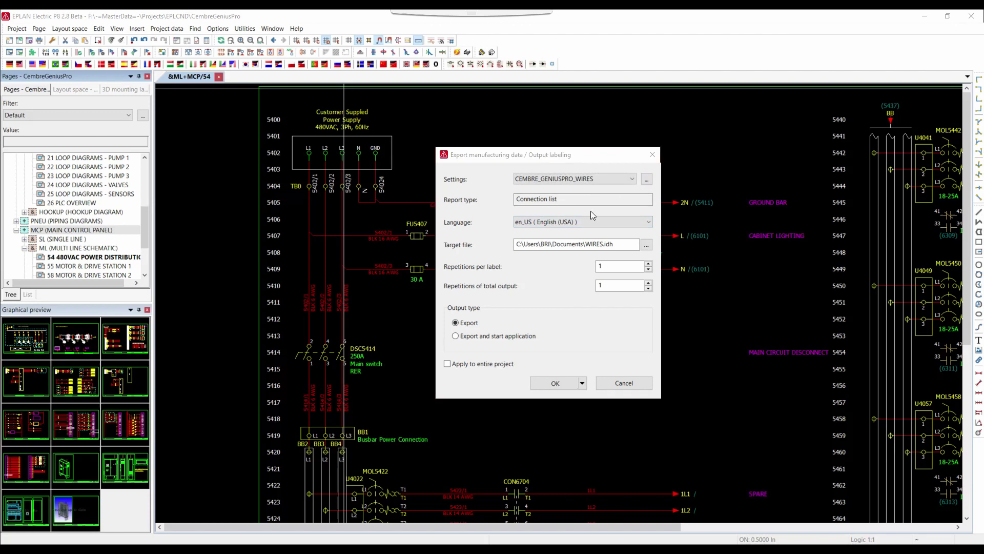
{"action": "left_click", "coordinate": [245, 222]}
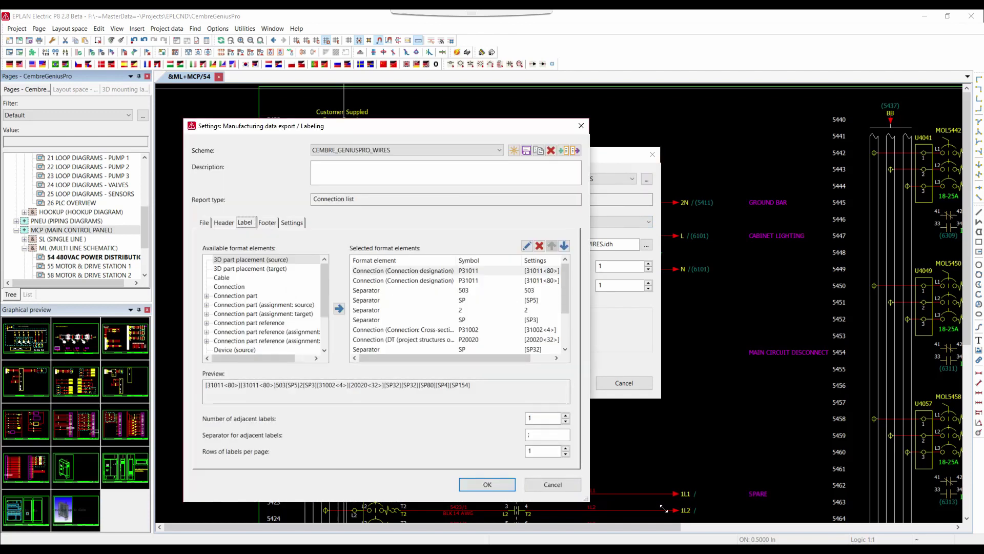
{"action": "left_click_drag", "start_coordinate": [663, 508], "coordinate": [745, 517]}
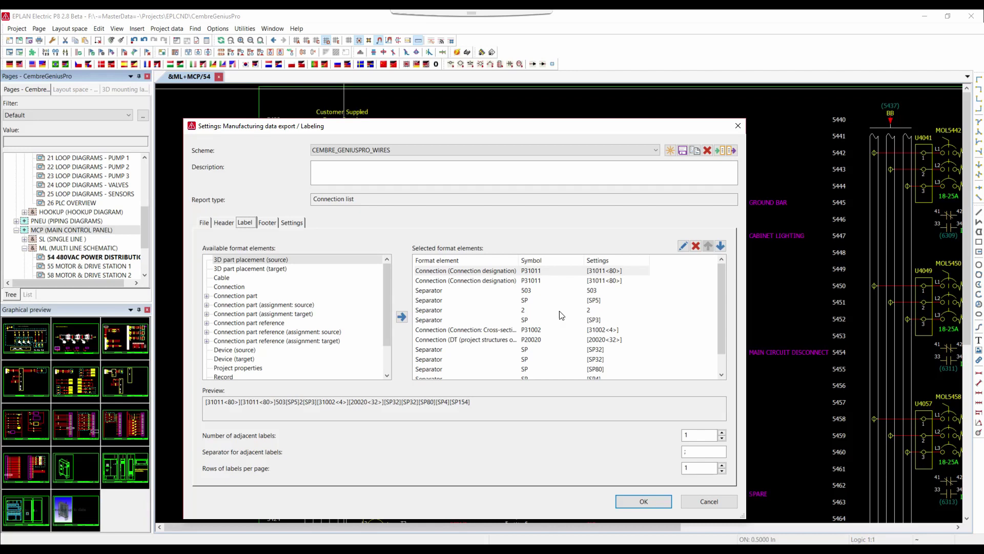
{"action": "scroll", "coordinate": [591, 323], "scroll_direction": "down", "scroll_amount": 1}
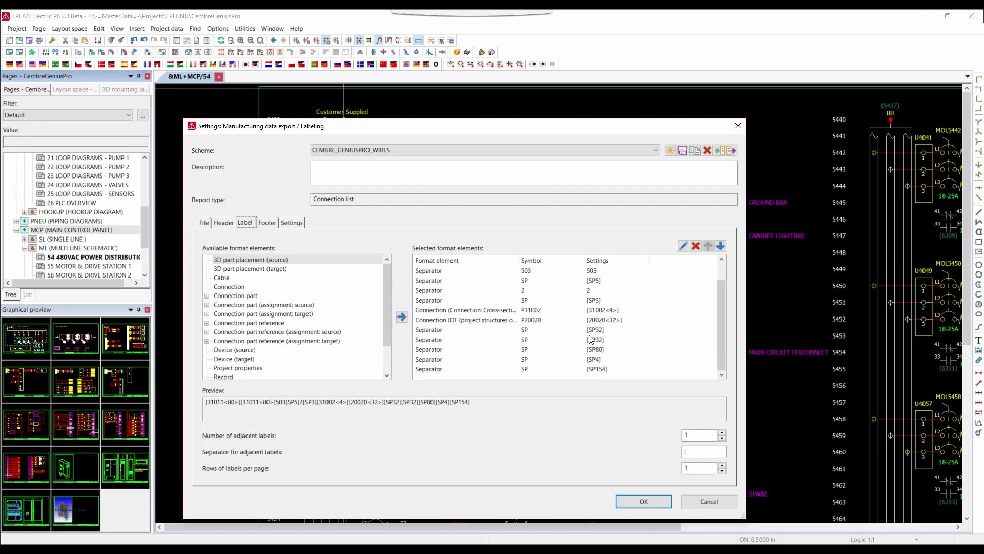
{"action": "scroll", "coordinate": [590, 339], "scroll_direction": "up", "scroll_amount": 1}
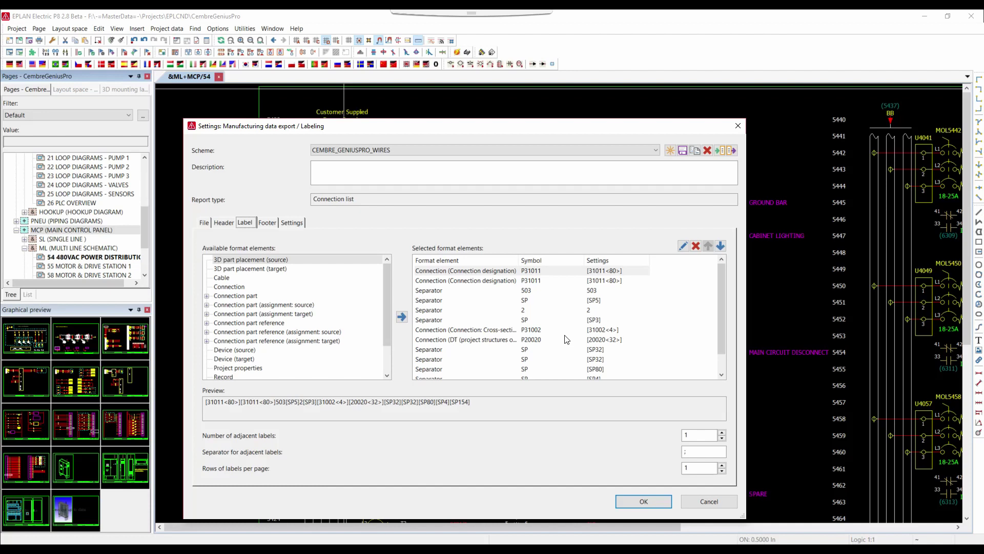
{"action": "left_click", "coordinate": [526, 293]}
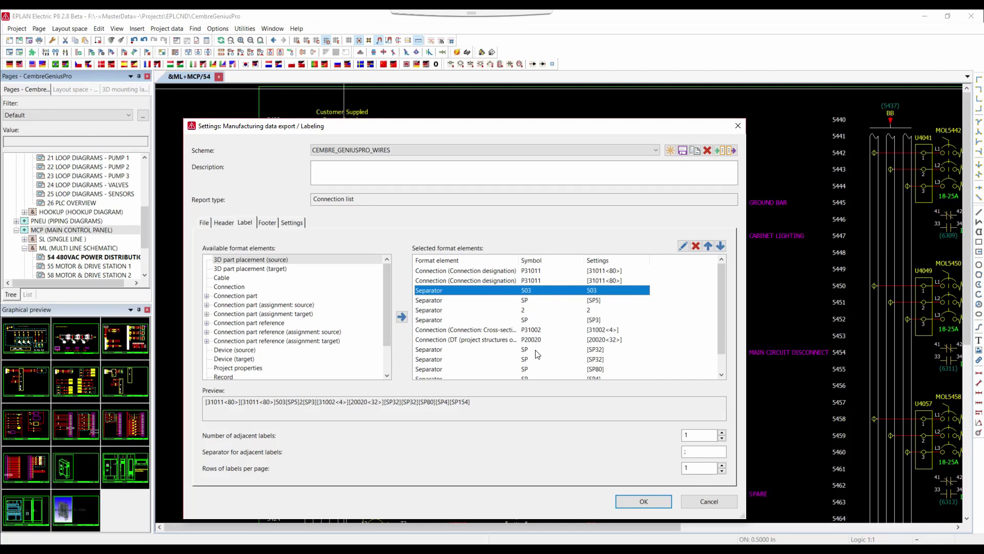
{"action": "scroll", "coordinate": [533, 353], "scroll_direction": "down", "scroll_amount": 1}
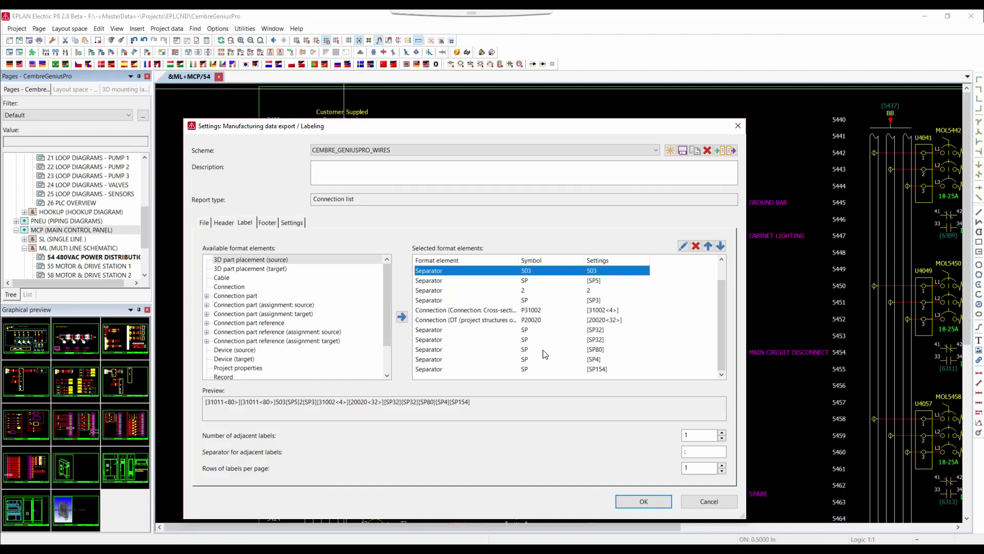
{"action": "scroll", "coordinate": [543, 349], "scroll_direction": "up", "scroll_amount": 1}
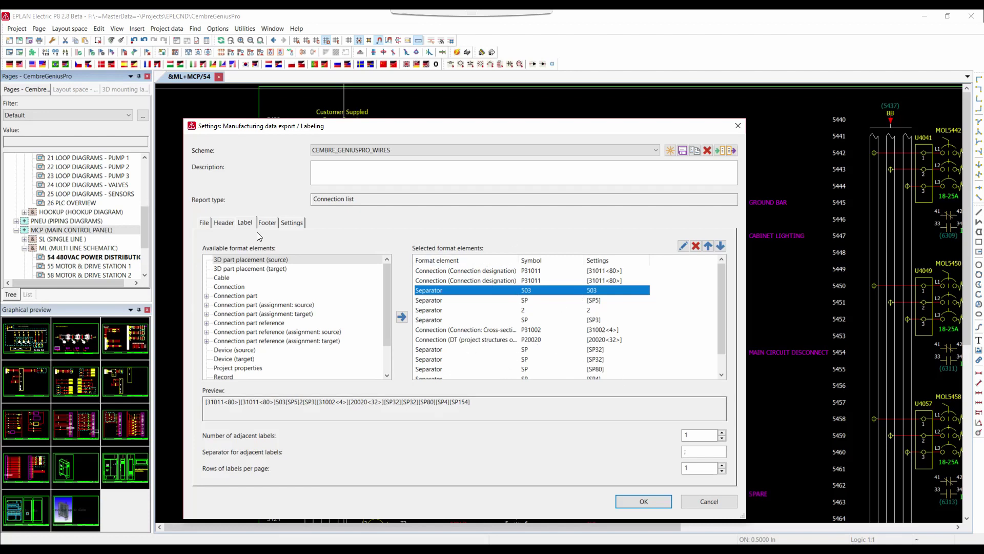
Point the wires scheme's target file to the Cembre Files folder.
{"action": "left_click", "coordinate": [205, 223]}
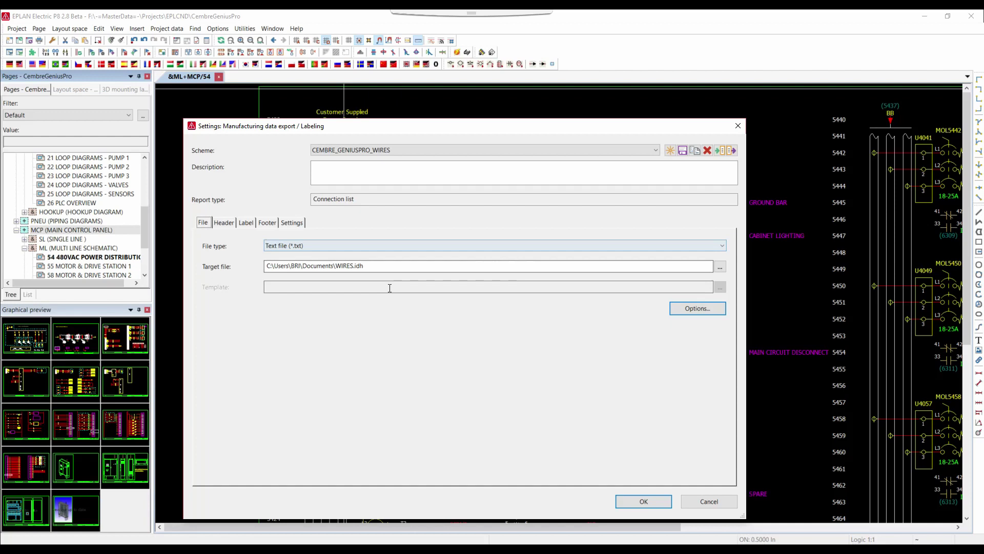
{"action": "left_click", "coordinate": [385, 267]}
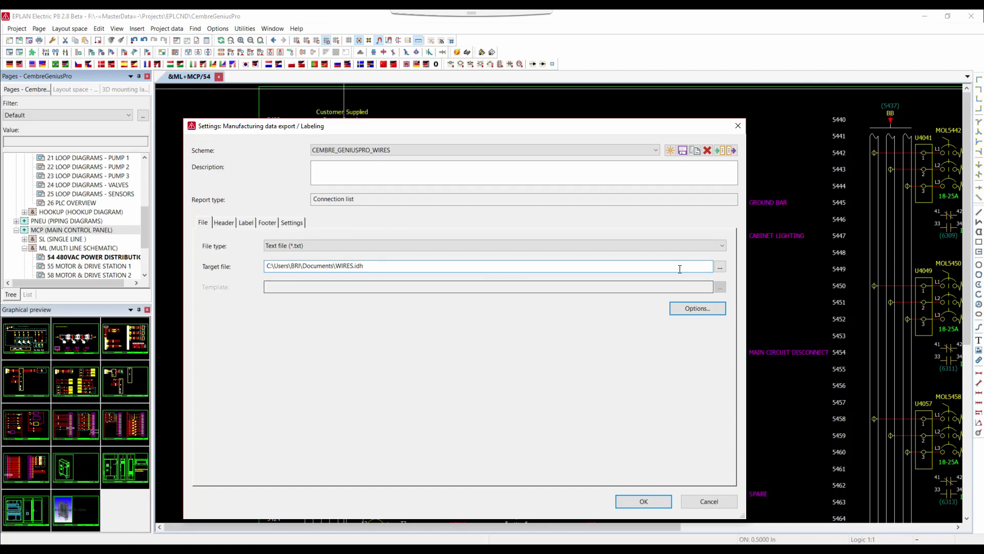
{"action": "left_click", "coordinate": [720, 267]}
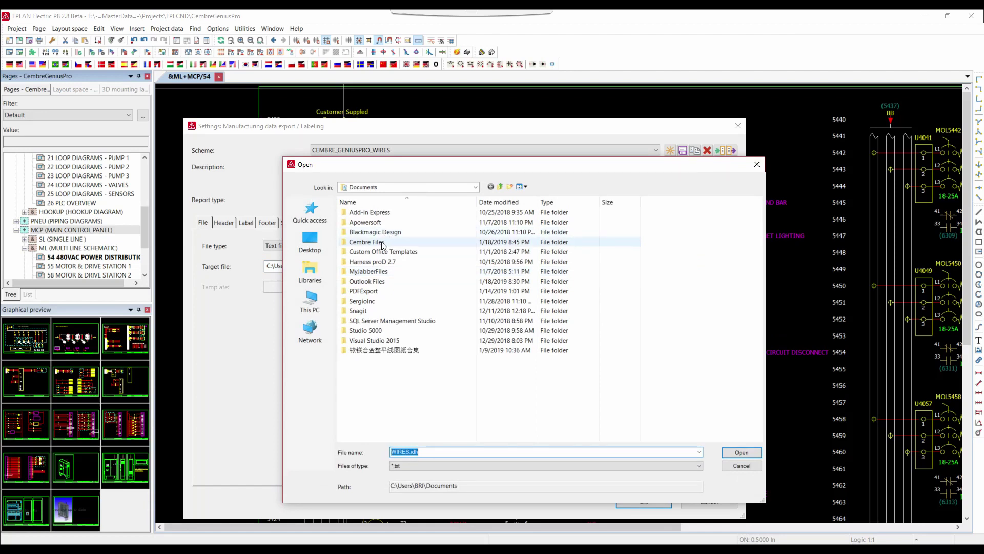
{"action": "double_click", "coordinate": [380, 242]}
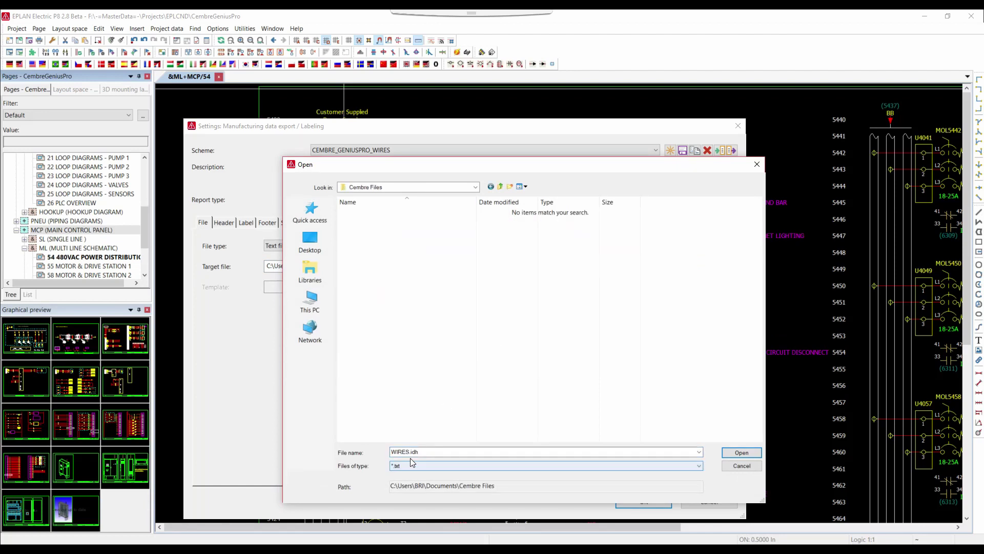
{"action": "left_click", "coordinate": [742, 452]}
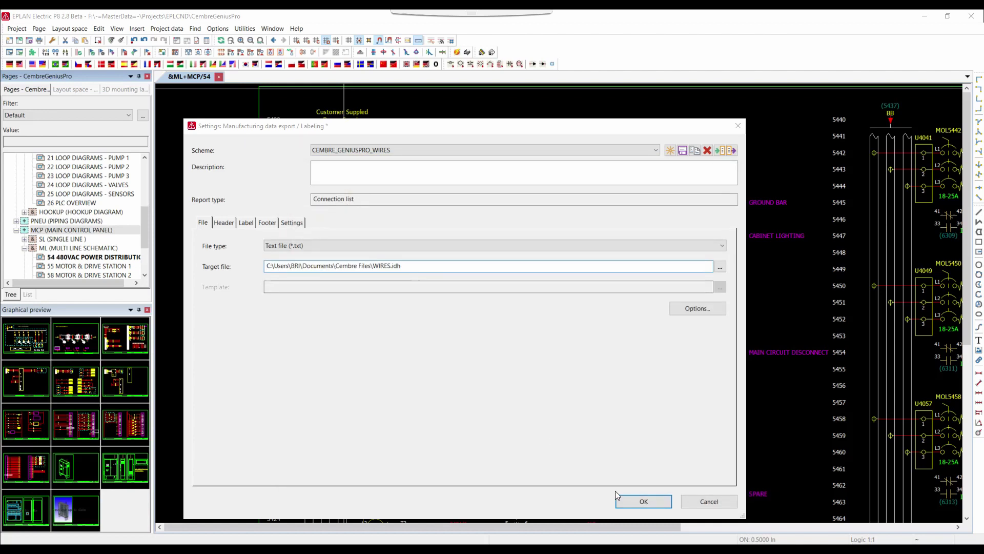
Save the scheme and export the entire project's wire labels as WIRES.idh.
{"action": "left_click", "coordinate": [643, 501]}
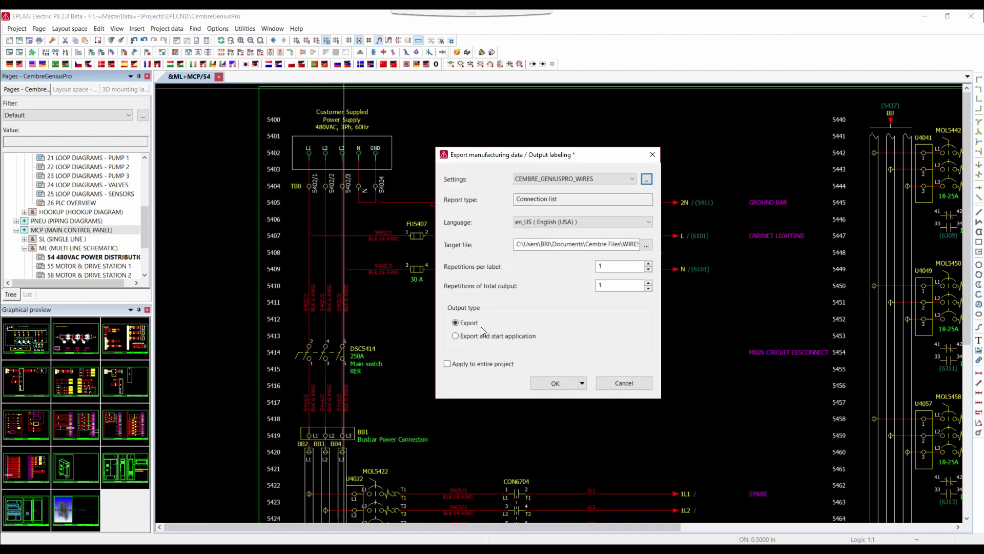
{"action": "left_click", "coordinate": [490, 363]}
{"action": "left_click", "coordinate": [555, 384]}
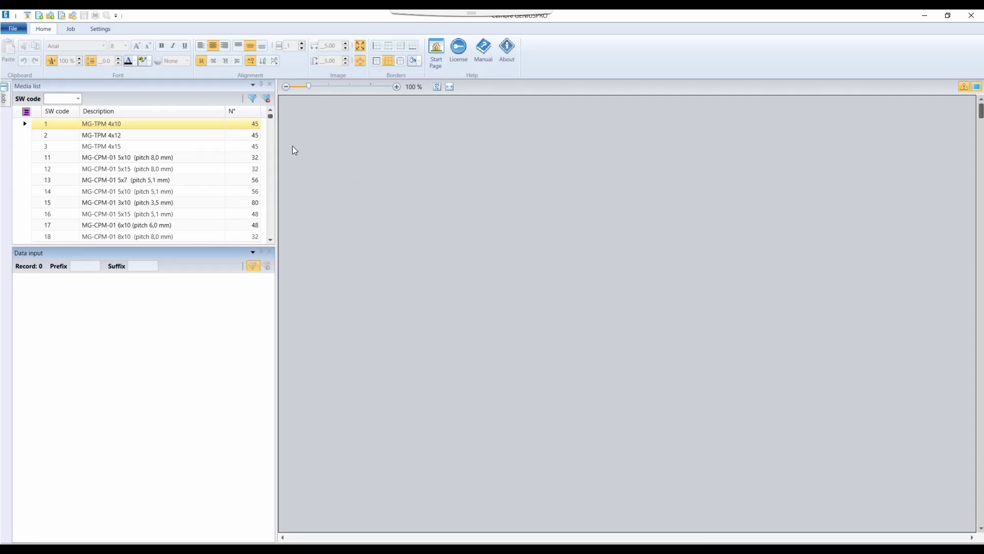
Start an EPLAN Electric P8 .idh import of the exported WIRES.idh file.
{"action": "left_click", "coordinate": [70, 29]}
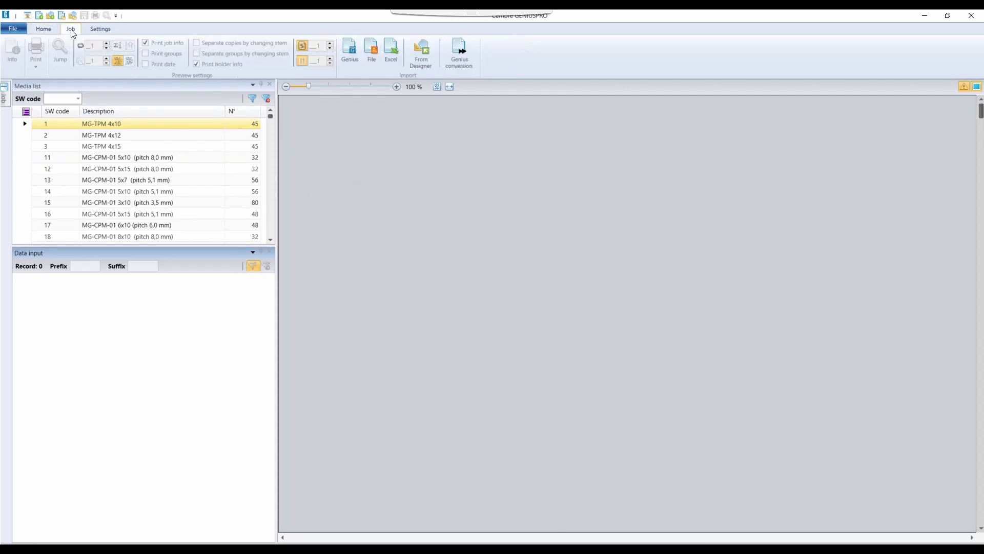
{"action": "left_click", "coordinate": [371, 61]}
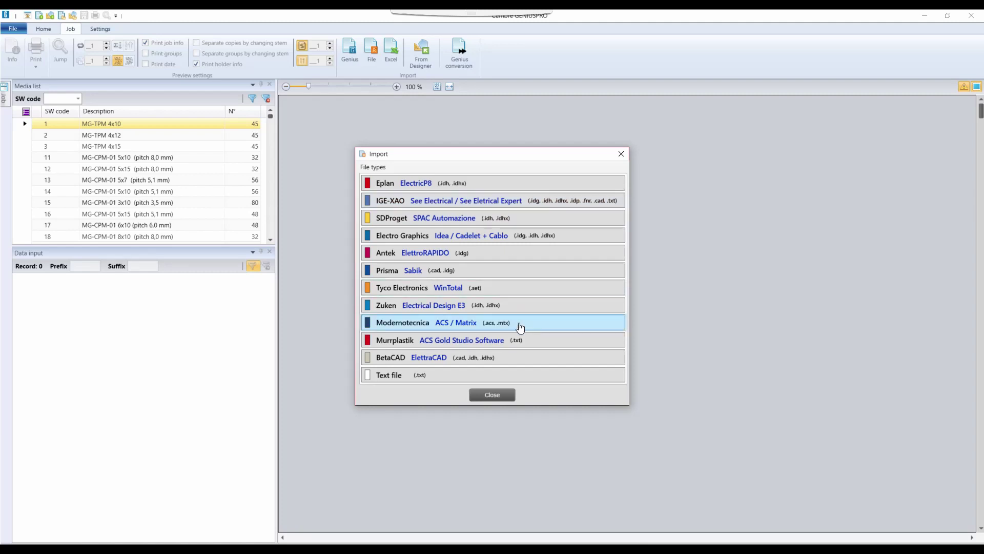
{"action": "left_click", "coordinate": [422, 187]}
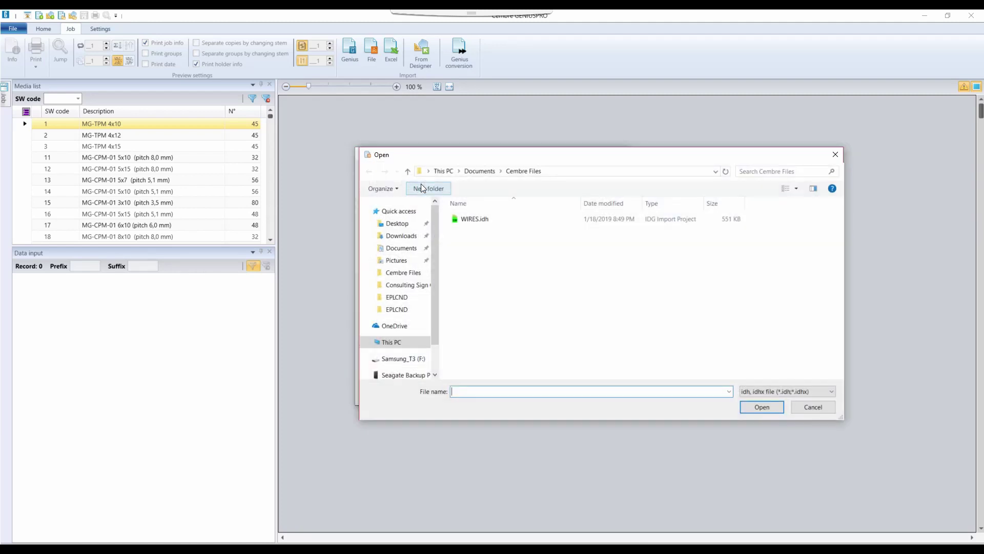
{"action": "left_click", "coordinate": [477, 218]}
{"action": "left_click", "coordinate": [761, 410]}
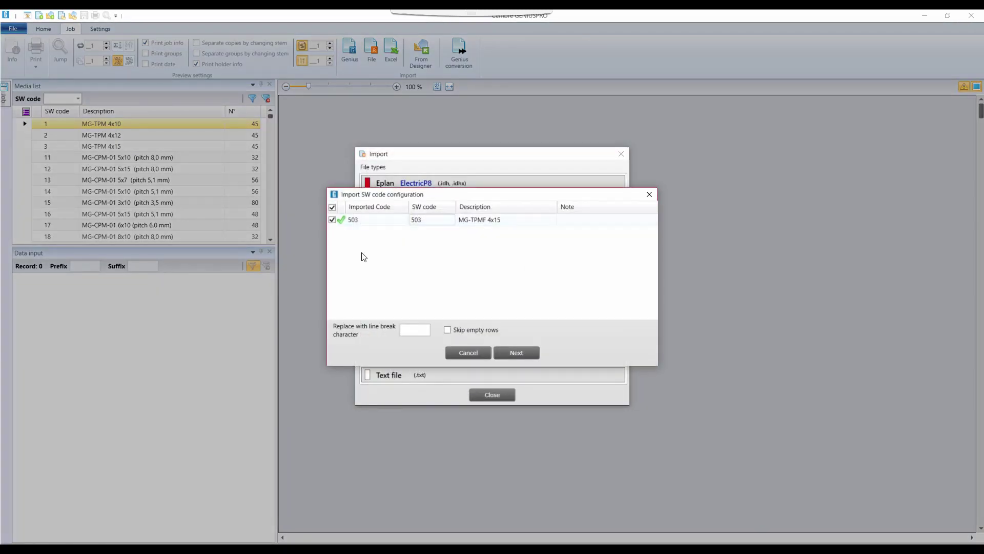
Confirm SW code 503 (MG-TPMF 4x15) mapping and finish the import.
{"action": "left_click", "coordinate": [432, 224]}
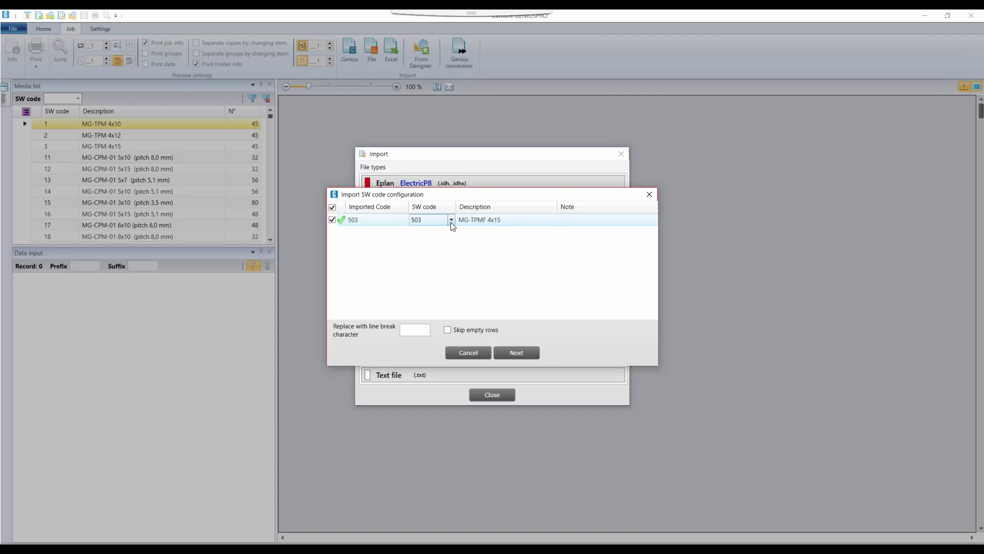
{"action": "left_click", "coordinate": [521, 235]}
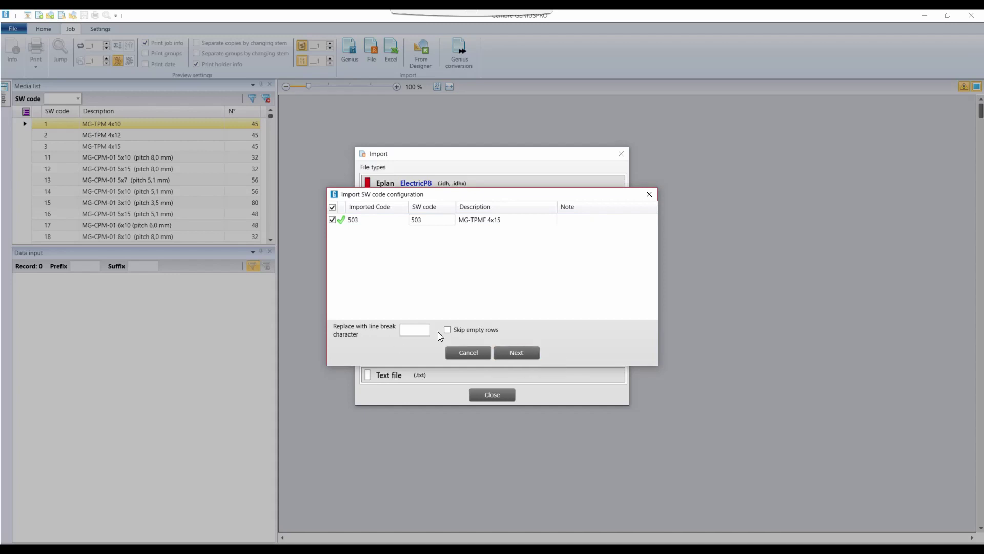
{"action": "left_click", "coordinate": [517, 353]}
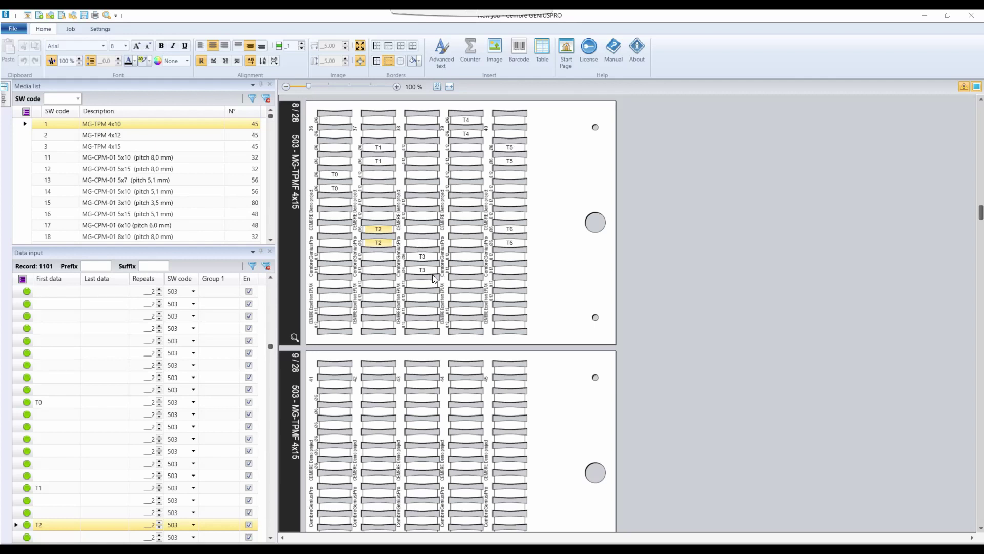
{"action": "scroll", "coordinate": [433, 279], "scroll_direction": "up", "scroll_amount": 6}
{"action": "scroll", "coordinate": [432, 276], "scroll_direction": "up", "scroll_amount": 3}
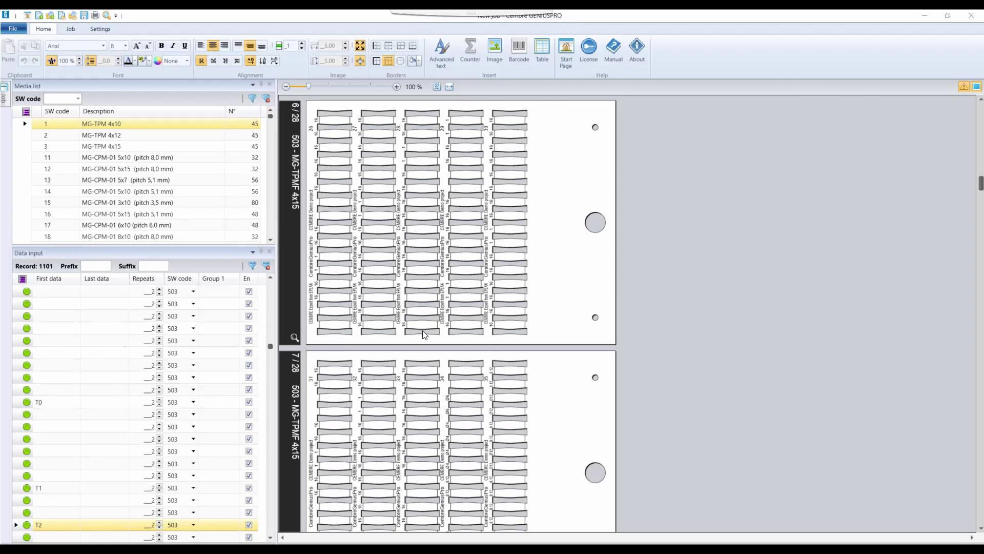
Enable the data filter and exclude (Blanks) from the First data column.
{"action": "left_click", "coordinate": [253, 266]}
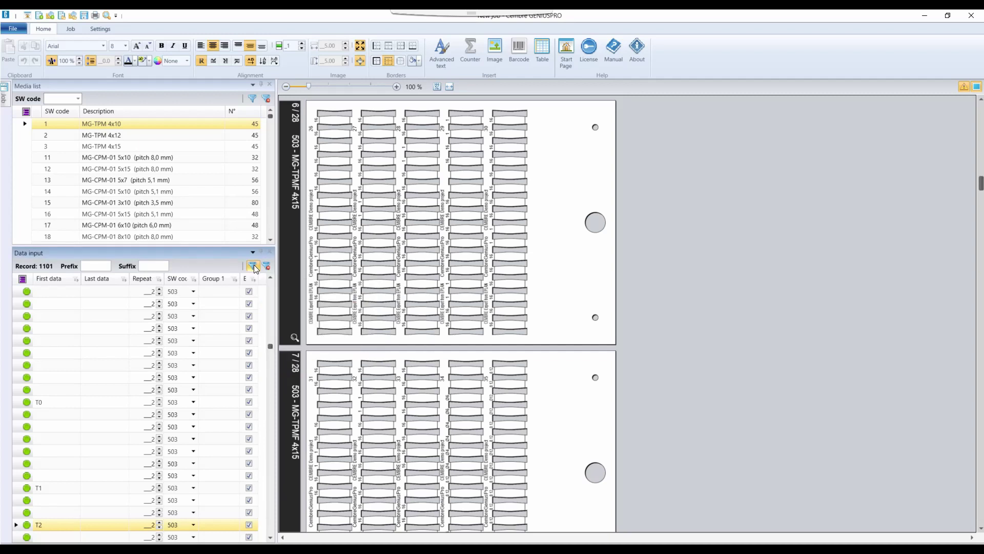
{"action": "left_click", "coordinate": [76, 280]}
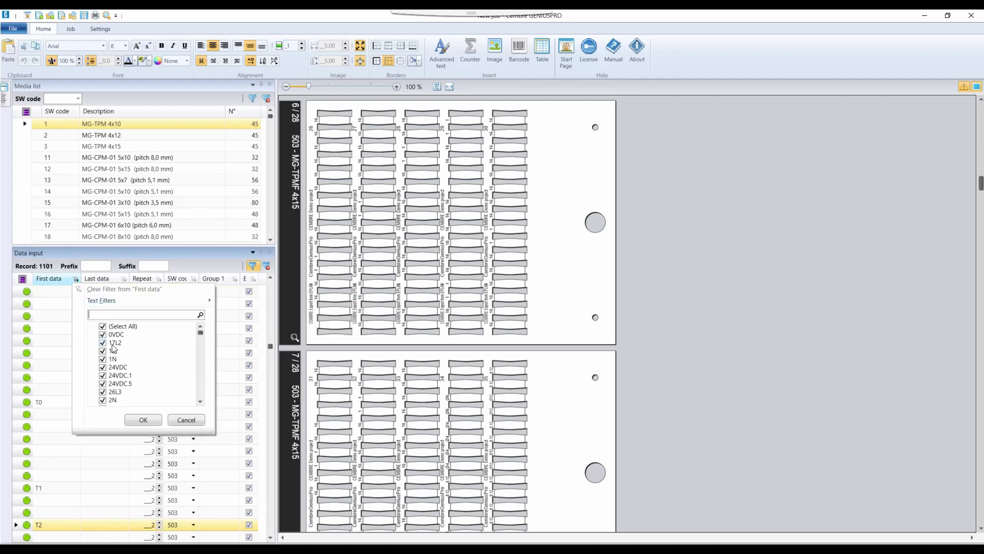
{"action": "scroll", "coordinate": [134, 368], "scroll_direction": "down", "scroll_amount": 5}
{"action": "scroll", "coordinate": [134, 368], "scroll_direction": "down", "scroll_amount": 8}
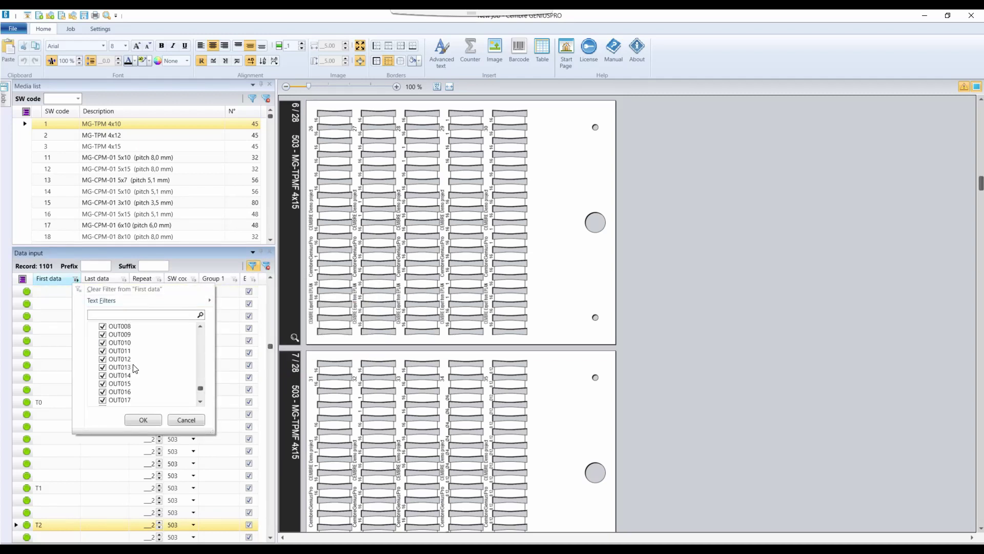
{"action": "left_click", "coordinate": [102, 401]}
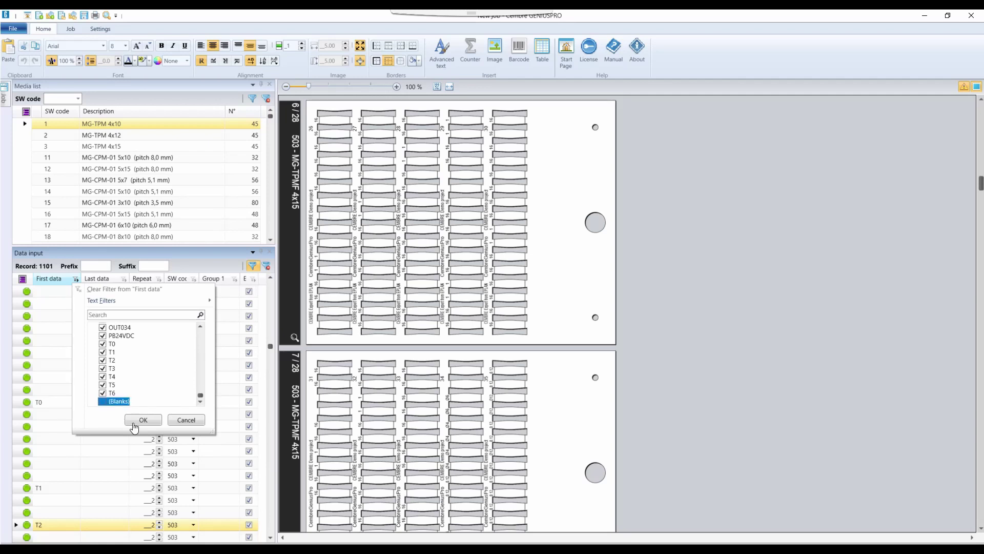
{"action": "left_click", "coordinate": [145, 420]}
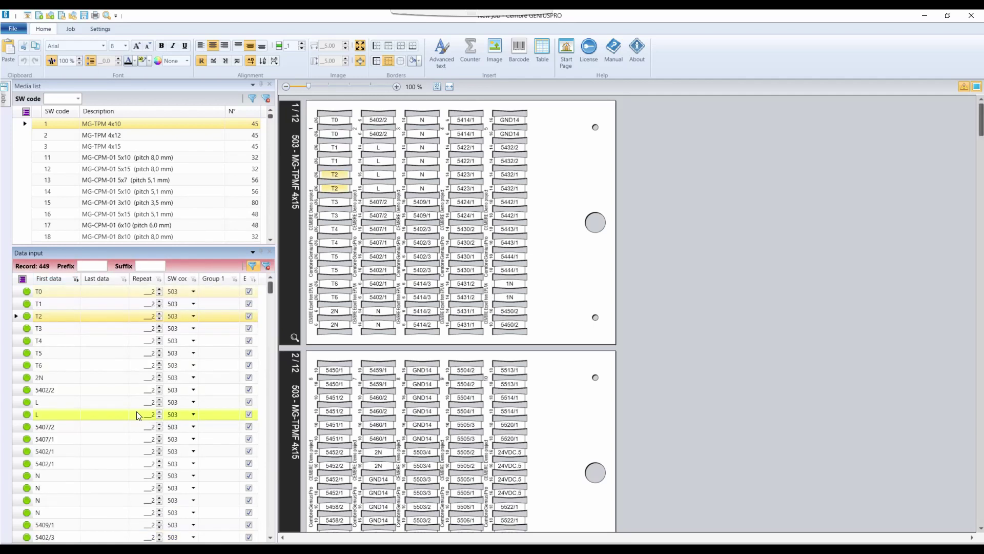
Scroll through the filtered markers, locating record 5414/3.
{"action": "scroll", "coordinate": [82, 311], "scroll_direction": "down", "scroll_amount": 4}
{"action": "left_click", "coordinate": [103, 414]}
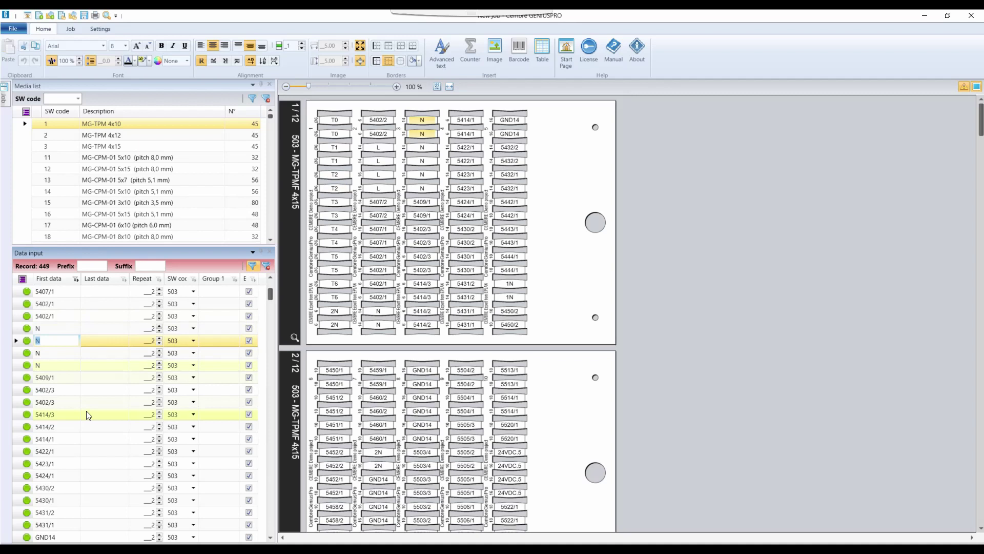
{"action": "scroll", "coordinate": [482, 279], "scroll_direction": "down", "scroll_amount": 5}
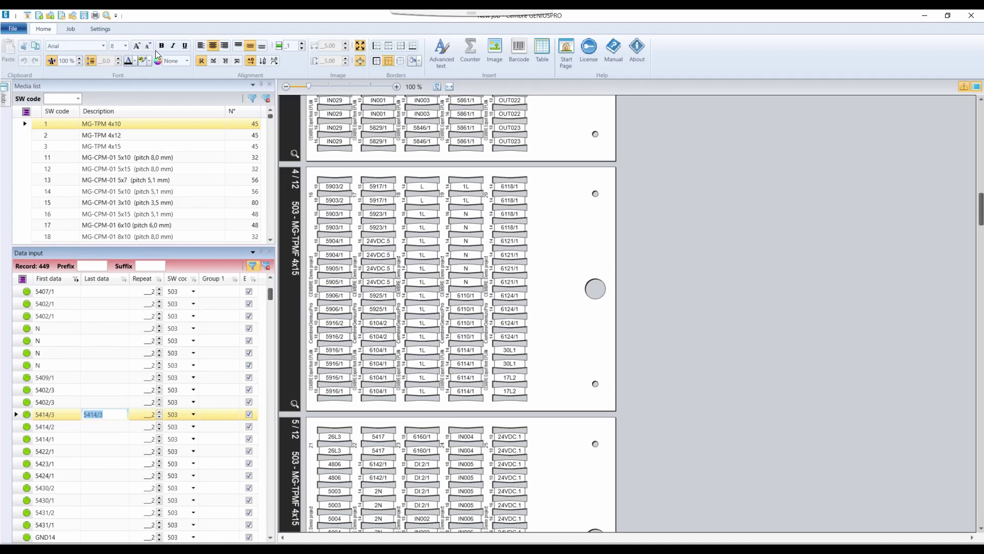
{"action": "left_click", "coordinate": [5, 100]}
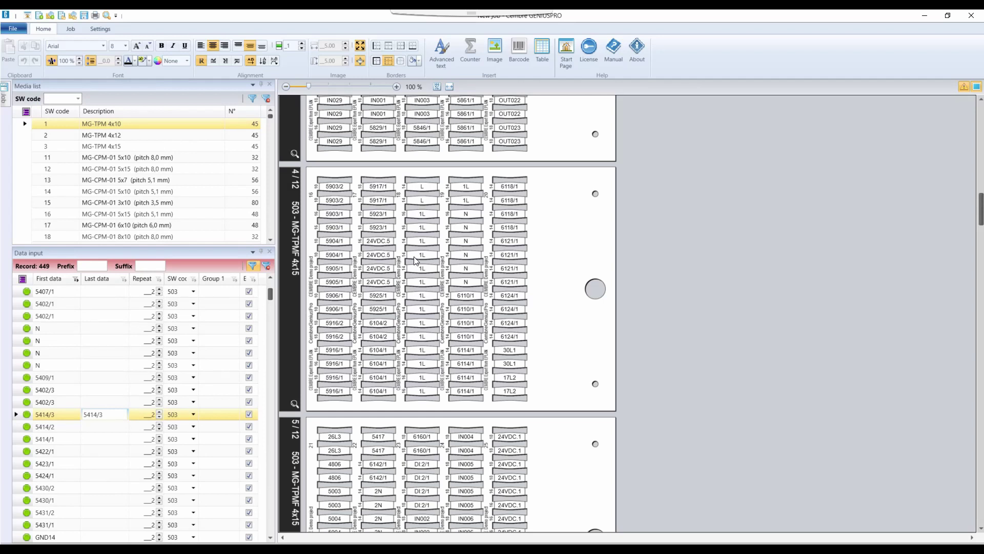
{"action": "scroll", "coordinate": [415, 260], "scroll_direction": "down", "scroll_amount": 10}
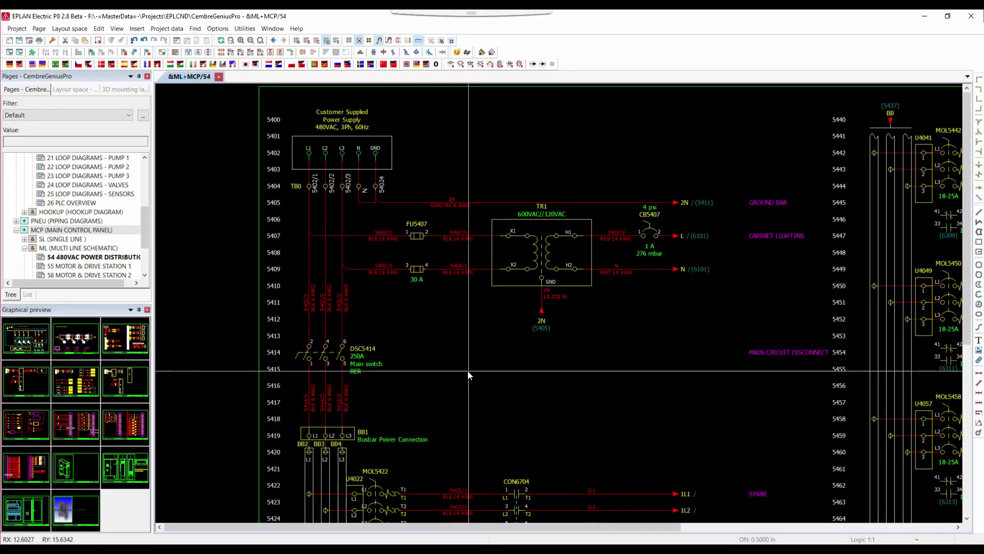
Export the entire project with the CEMBRE_GENIUSPRO_CABLES labeling scheme.
{"action": "left_click", "coordinate": [244, 28]}
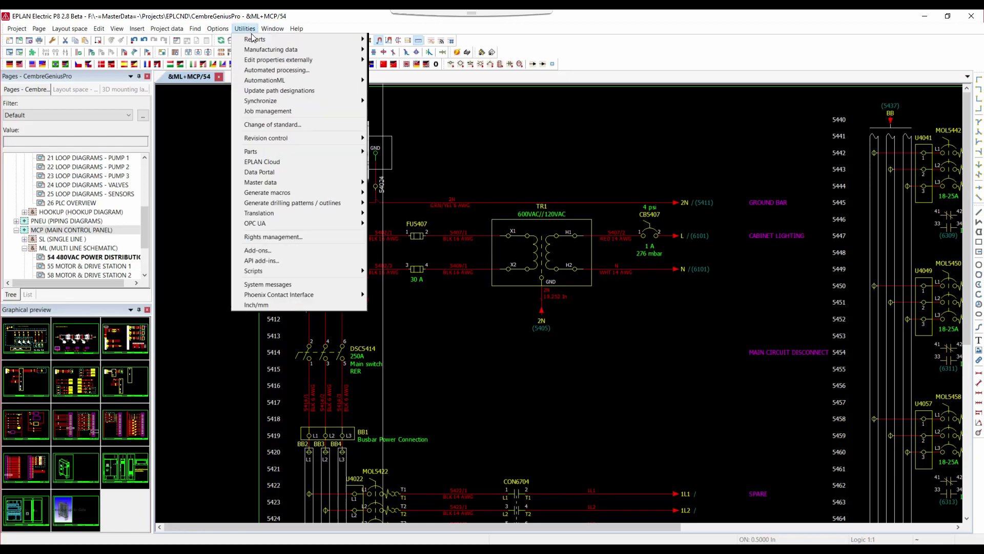
{"action": "mouse_move", "coordinate": [315, 53]}
{"action": "left_click", "coordinate": [397, 51]}
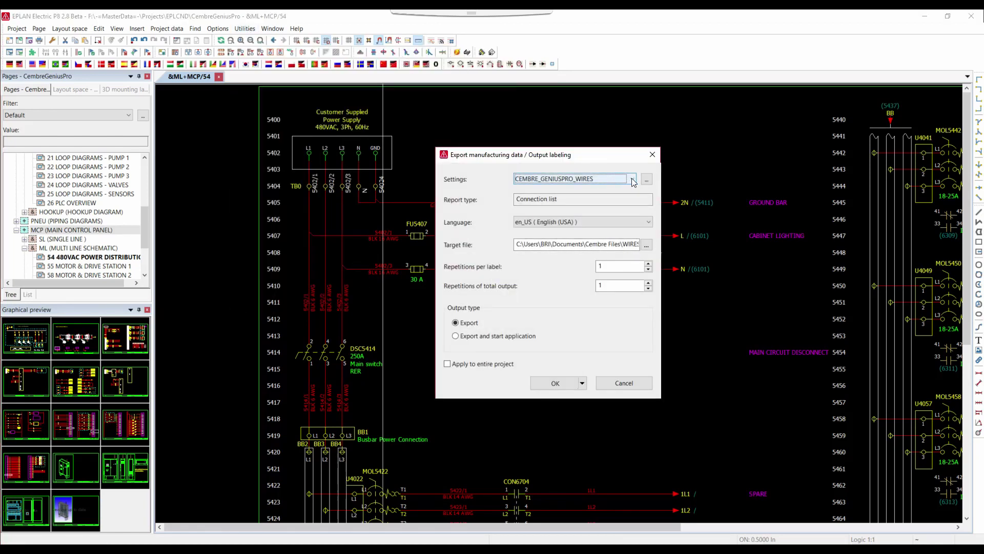
{"action": "left_click", "coordinate": [647, 179]}
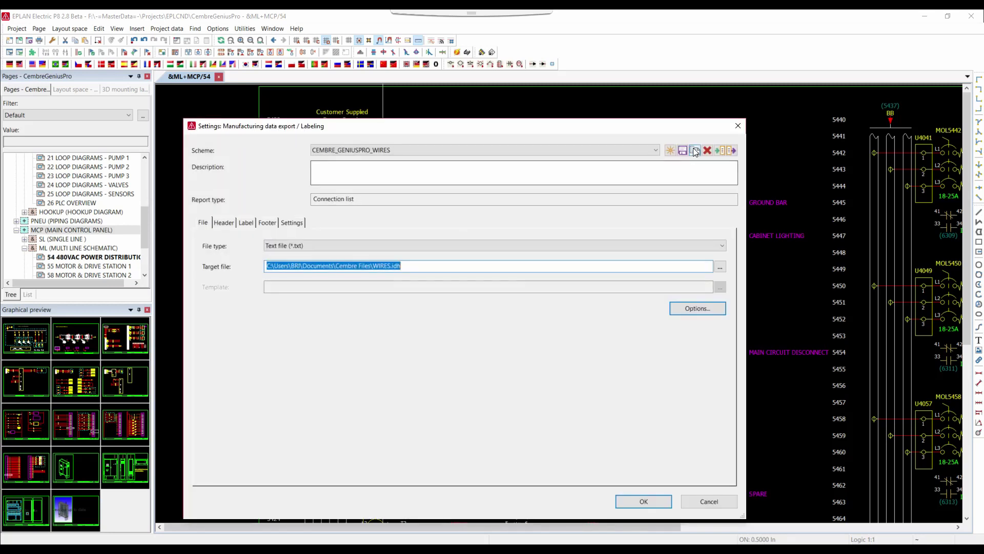
{"action": "left_click", "coordinate": [739, 126]}
{"action": "left_click", "coordinate": [632, 178]}
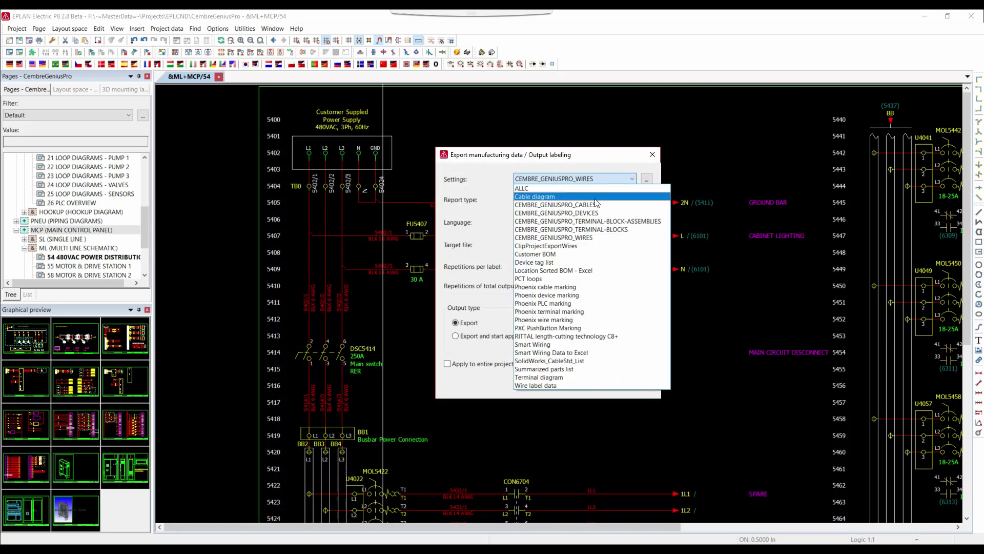
{"action": "left_click", "coordinate": [593, 204]}
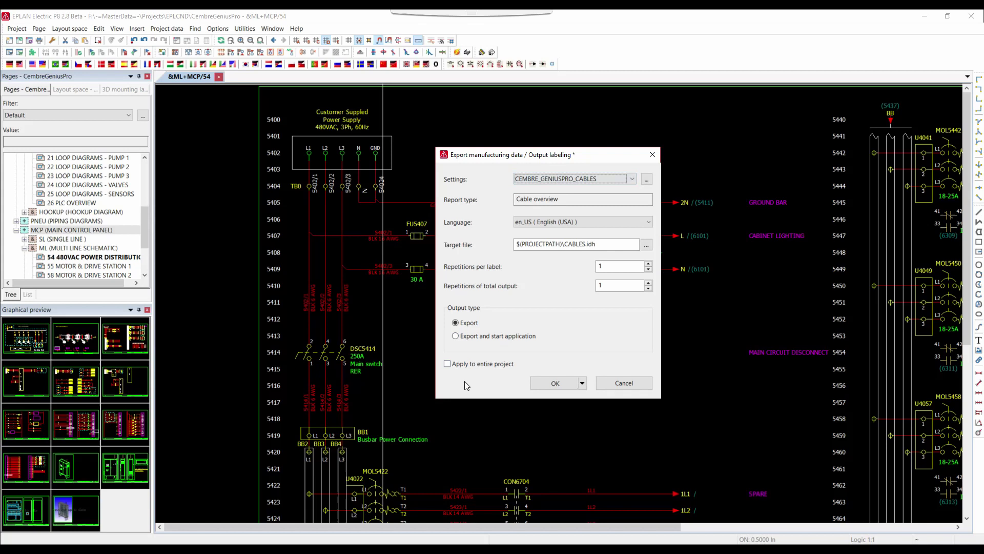
{"action": "left_click", "coordinate": [480, 364]}
{"action": "left_click", "coordinate": [541, 383]}
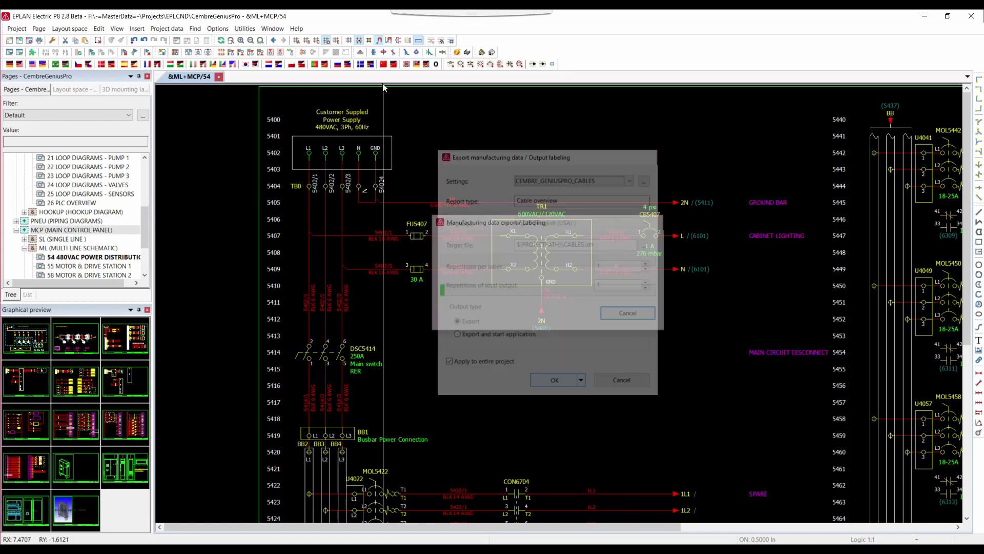
Reopen Export/Labeling and reselect the CEMBRE_GENIUSPRO_CABLES scheme.
{"action": "left_click", "coordinate": [245, 28]}
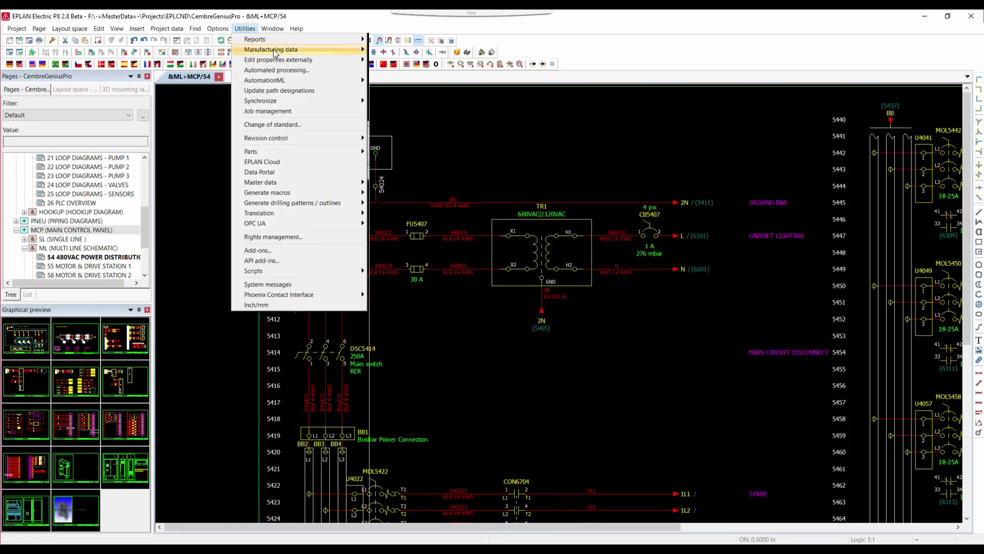
{"action": "mouse_move", "coordinate": [308, 48]}
{"action": "left_click", "coordinate": [384, 54]}
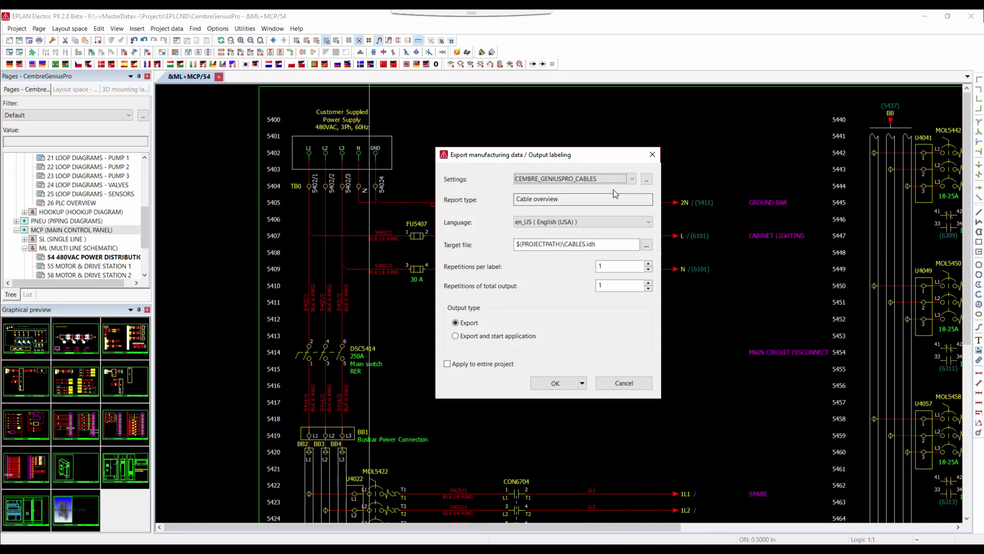
{"action": "left_click", "coordinate": [631, 179]}
{"action": "left_click", "coordinate": [606, 213]}
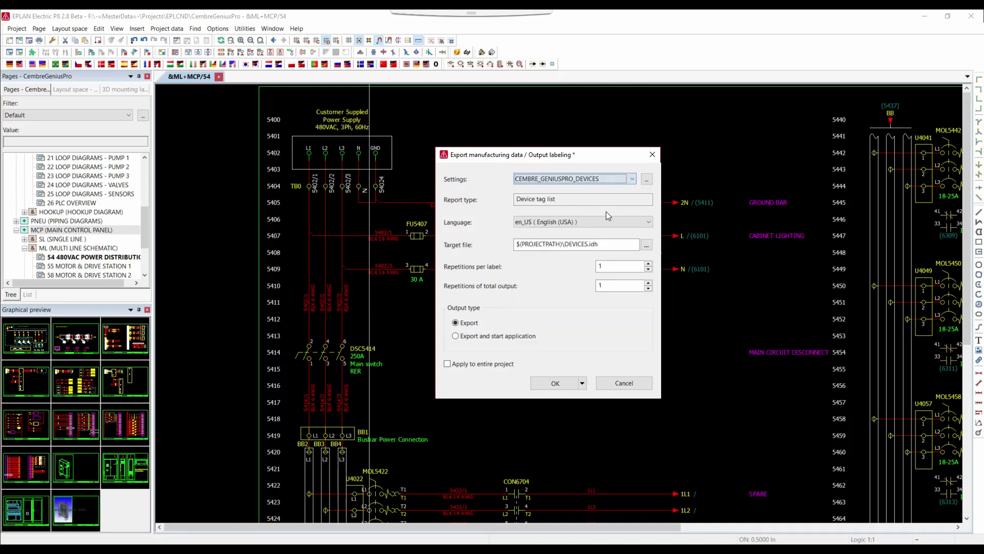
{"action": "left_click", "coordinate": [608, 181]}
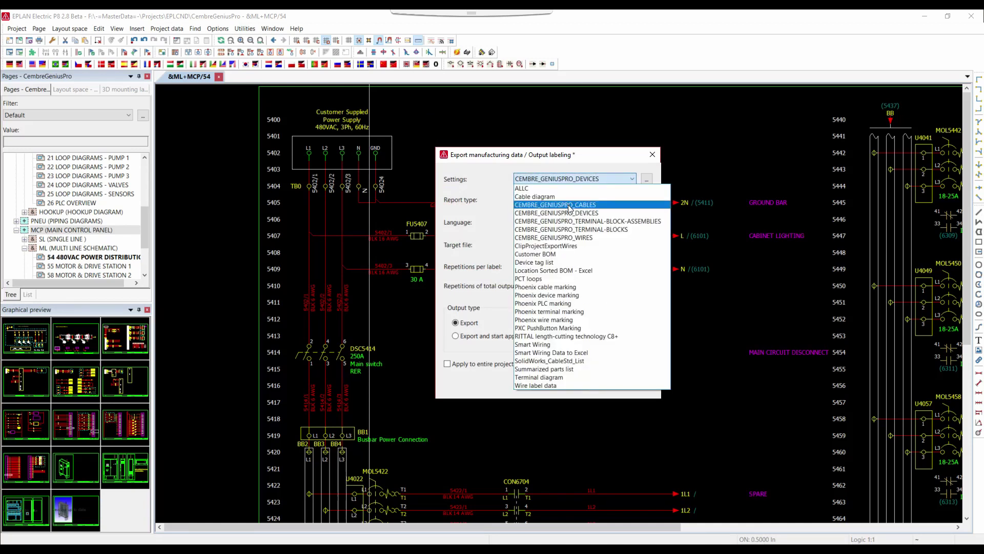
{"action": "left_click", "coordinate": [568, 205]}
Set the CABLES.idh target to Documents\Cembre Files and run the export.
{"action": "left_click", "coordinate": [645, 245]}
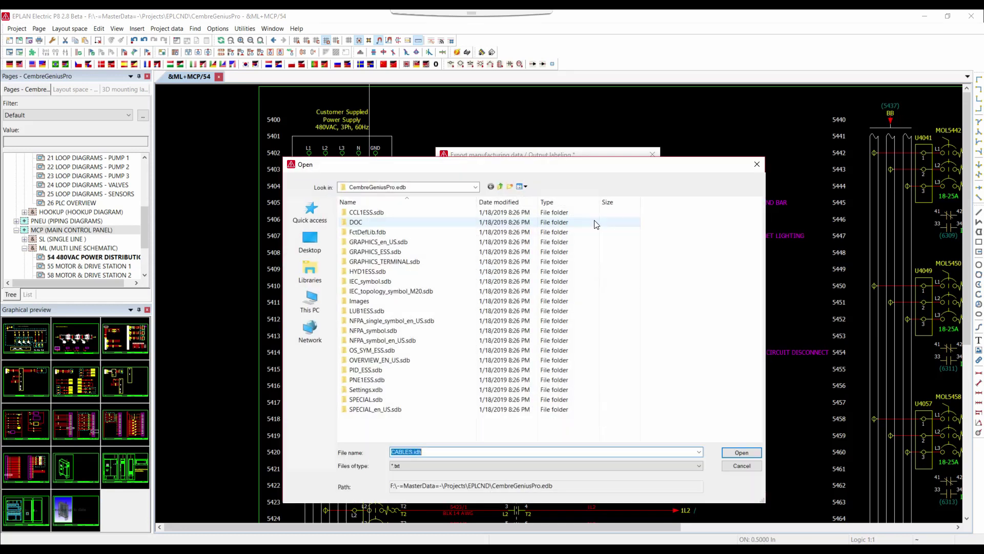
{"action": "left_click", "coordinate": [318, 272]}
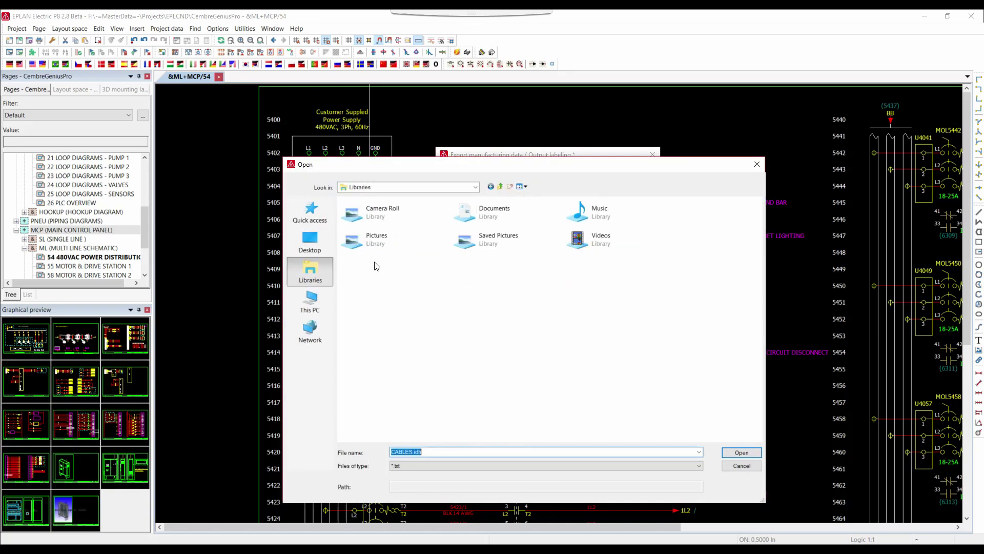
{"action": "double_click", "coordinate": [502, 215]}
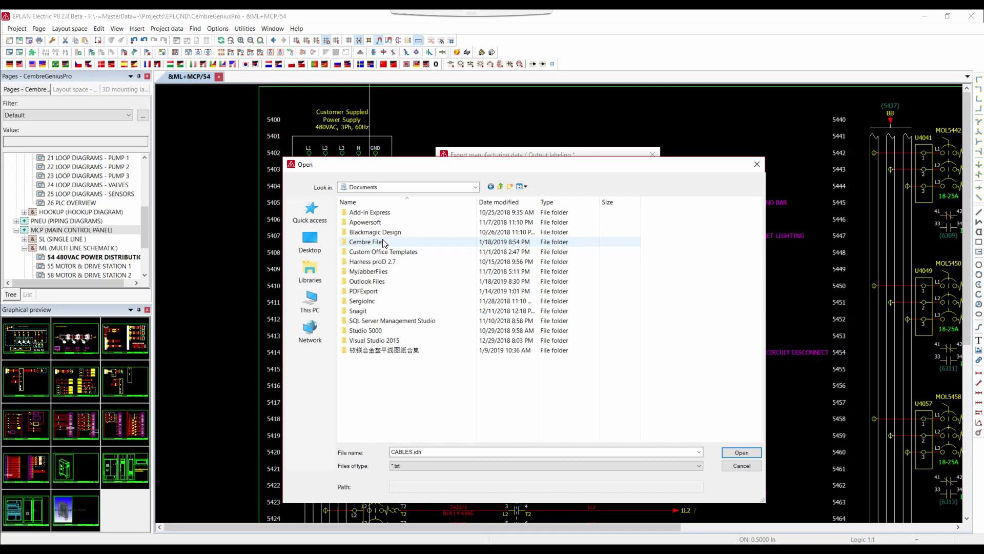
{"action": "double_click", "coordinate": [400, 241]}
{"action": "left_click", "coordinate": [742, 452]}
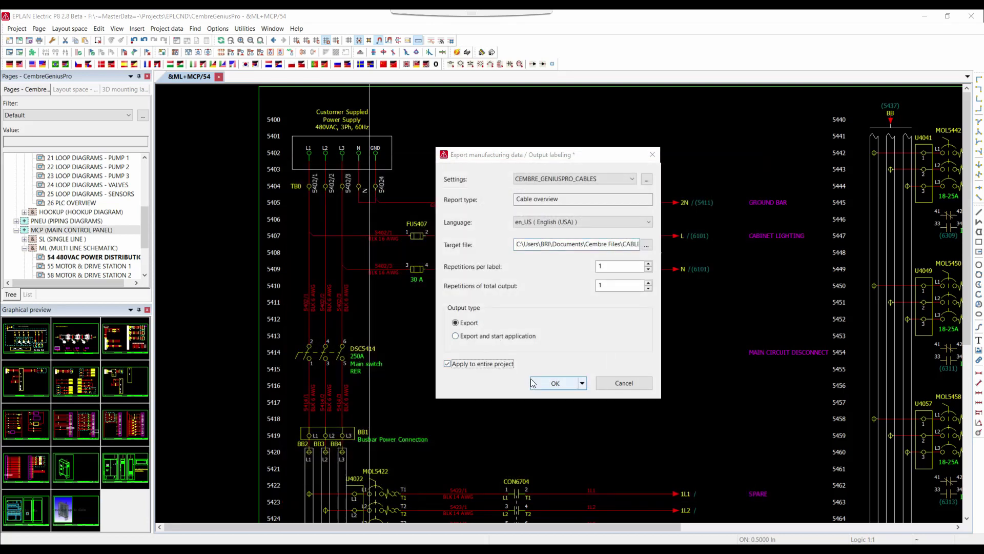
{"action": "left_click", "coordinate": [538, 382]}
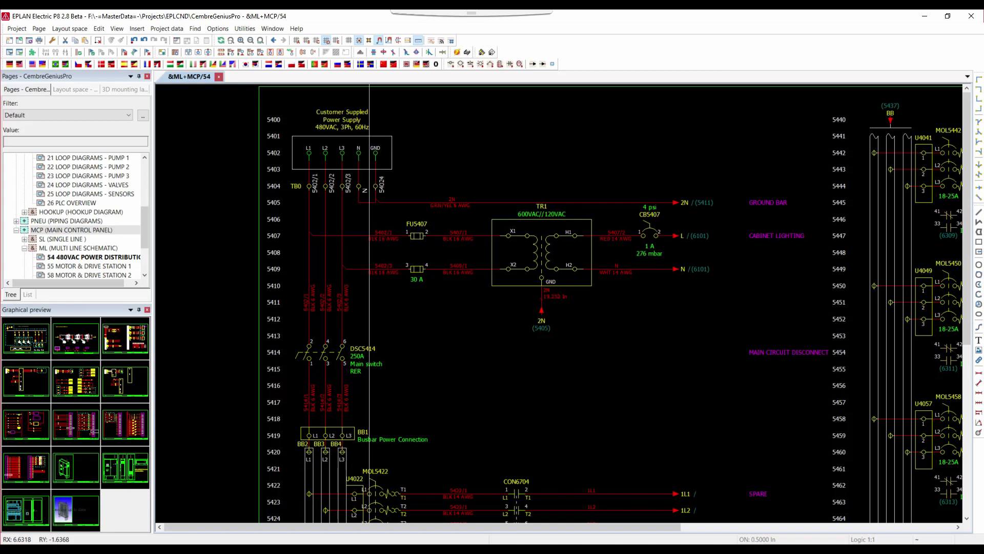
Open Export/Labeling and choose the CEMBRE_GENIUSPRO_DEVICES scheme.
{"action": "left_click", "coordinate": [244, 28]}
{"action": "mouse_move", "coordinate": [307, 51]}
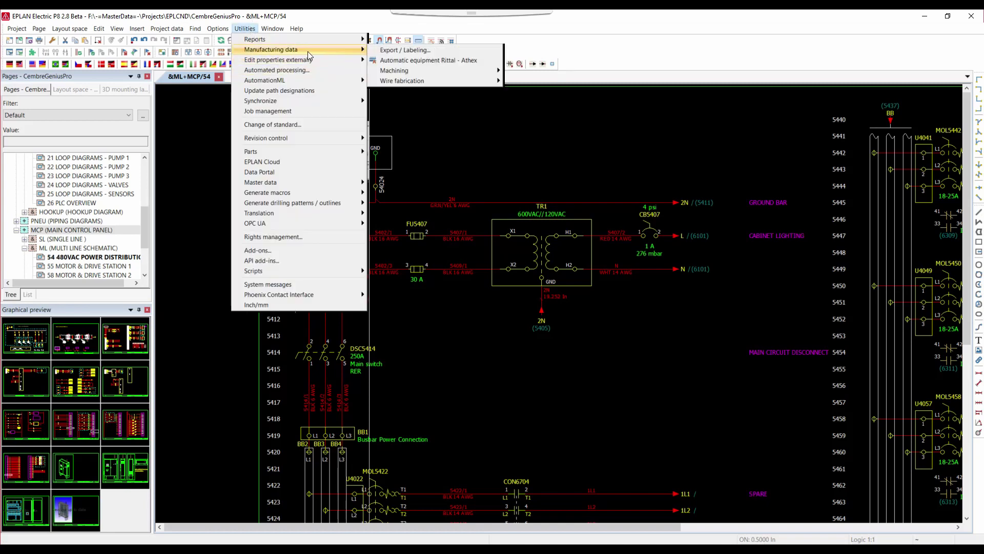
{"action": "left_click", "coordinate": [405, 49]}
{"action": "left_click", "coordinate": [605, 180]}
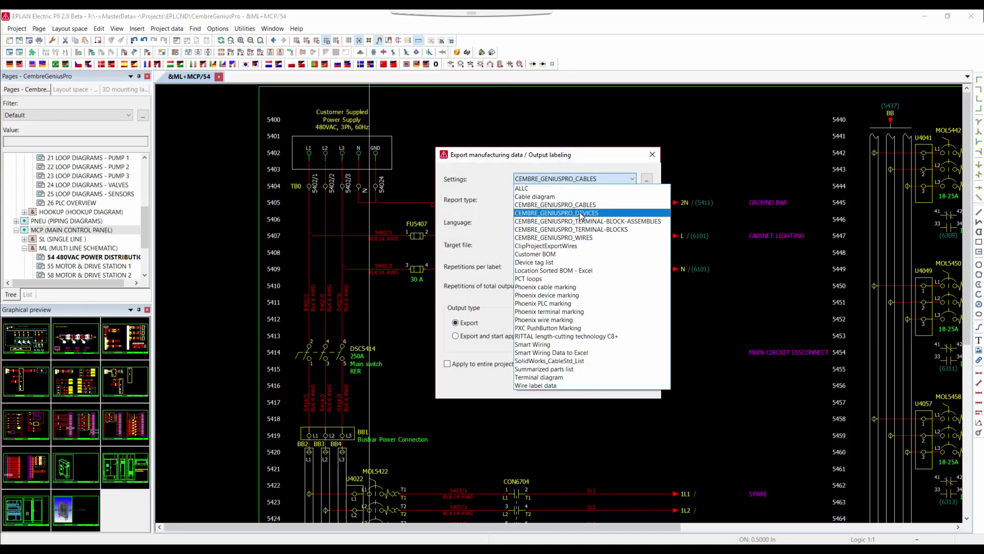
{"action": "left_click", "coordinate": [579, 212]}
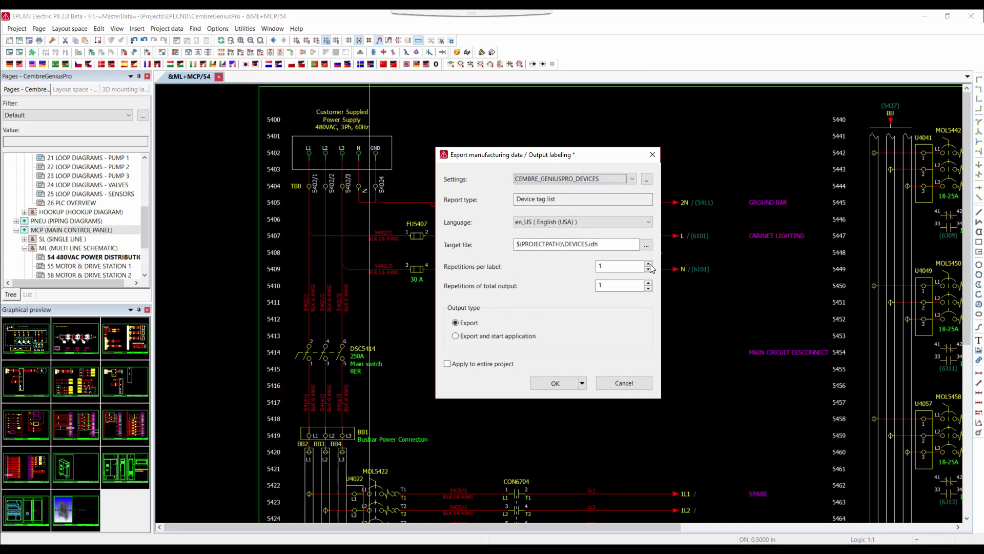
Set the DEVICES.idh target to This PC > Documents > Cembre Files and export.
{"action": "left_click", "coordinate": [647, 245]}
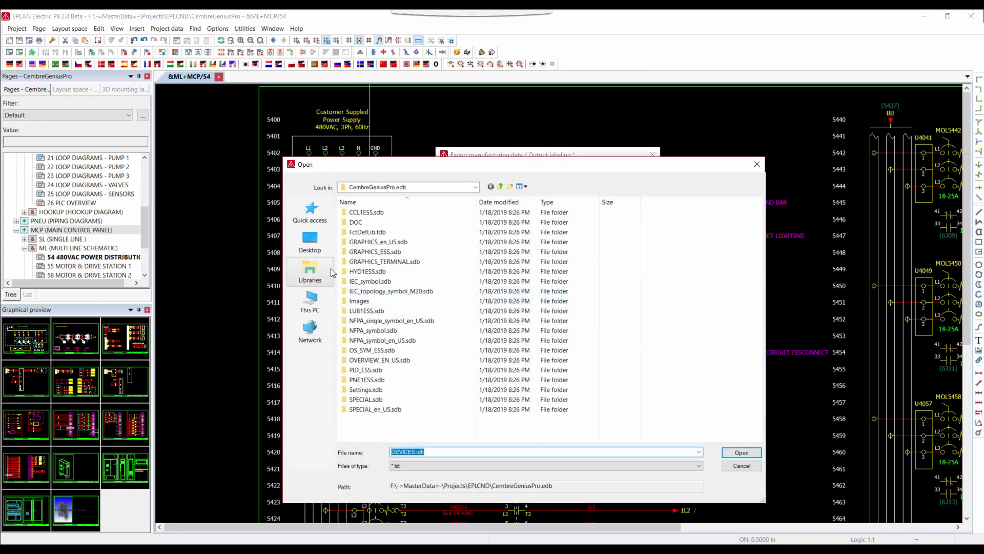
{"action": "left_click", "coordinate": [310, 301]}
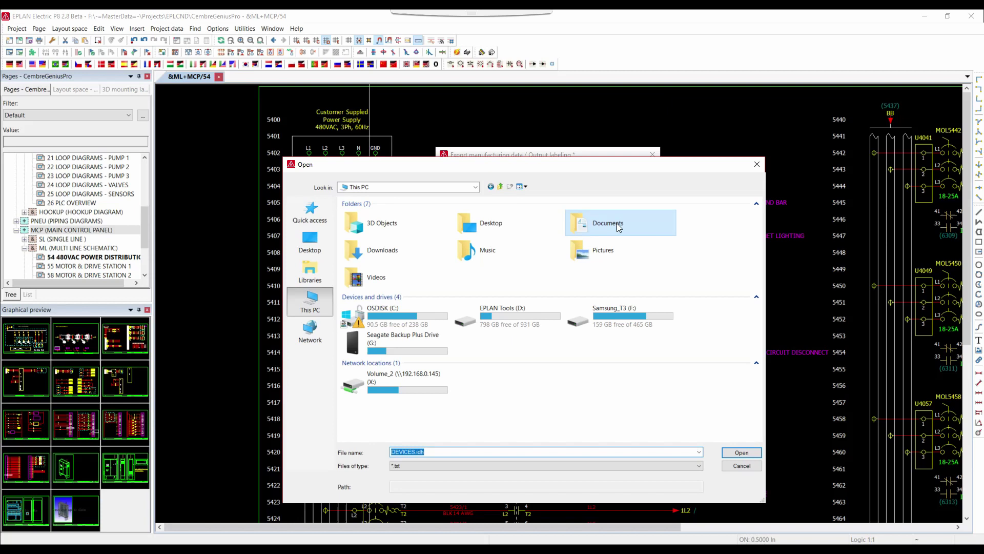
{"action": "double_click", "coordinate": [618, 227]}
{"action": "double_click", "coordinate": [374, 239]}
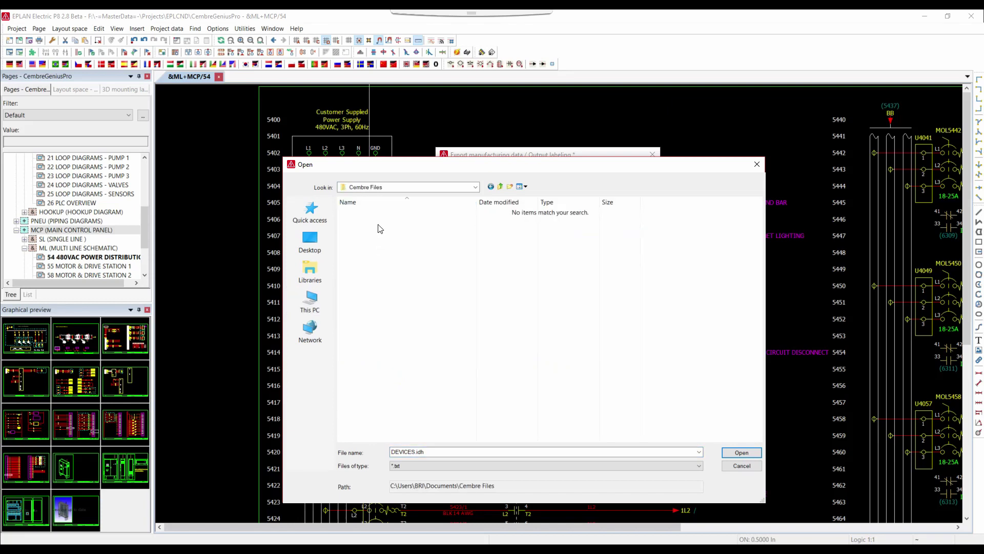
{"action": "left_click", "coordinate": [741, 452]}
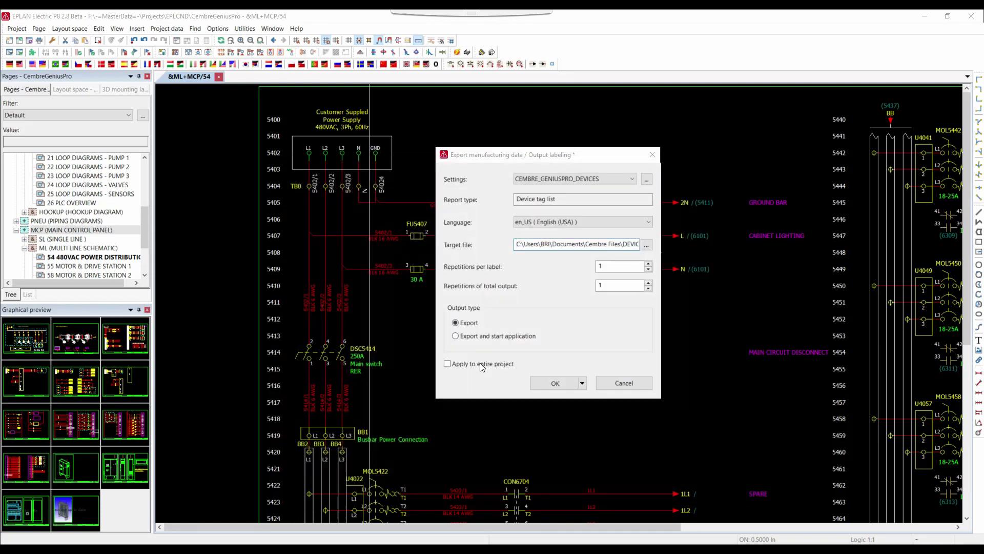
{"action": "left_click", "coordinate": [554, 383]}
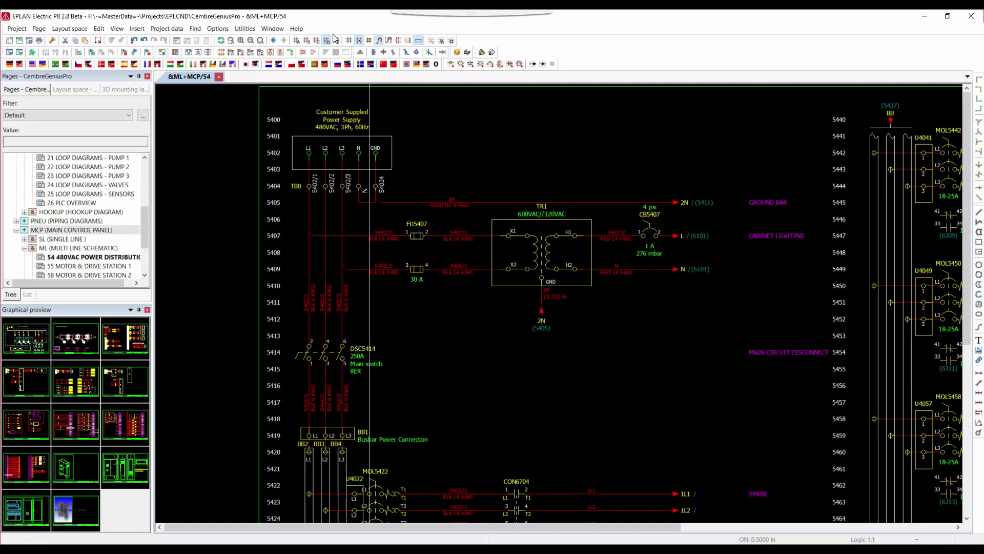
Open Export/Labeling and edit the CEMBRE_GENIUSPRO_TERMINAL-BLOCKS scheme settings.
{"action": "left_click", "coordinate": [244, 28]}
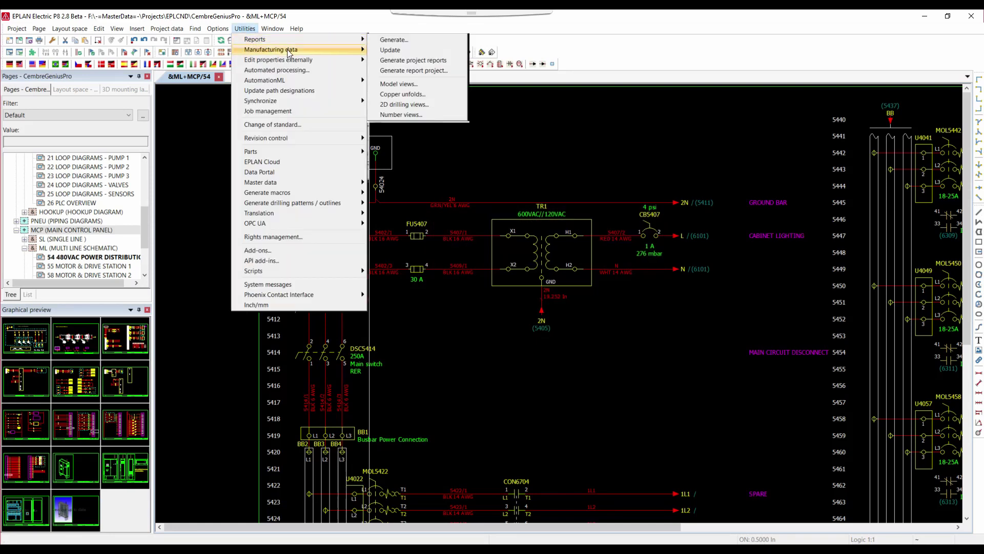
{"action": "left_click", "coordinate": [405, 49]}
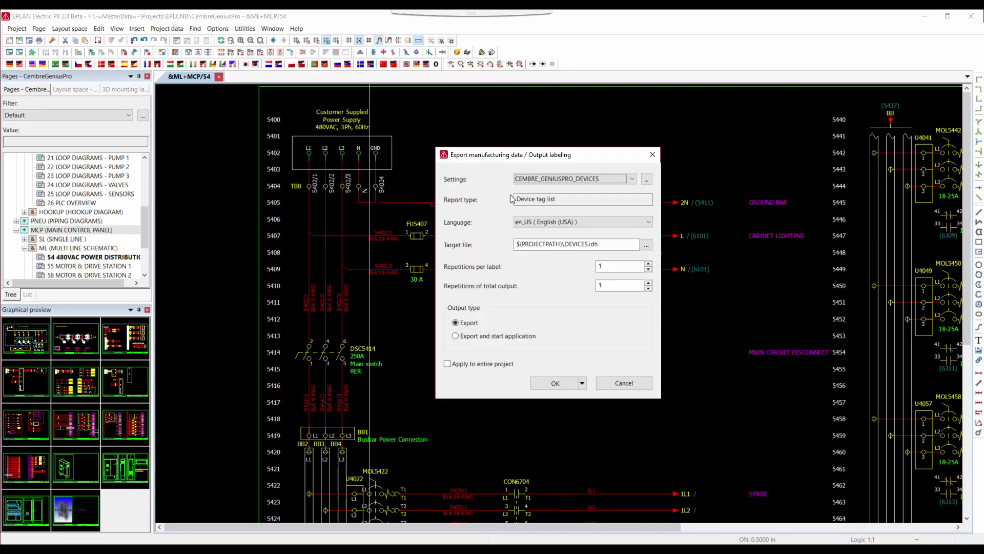
{"action": "left_click", "coordinate": [632, 179]}
{"action": "left_click", "coordinate": [574, 221]}
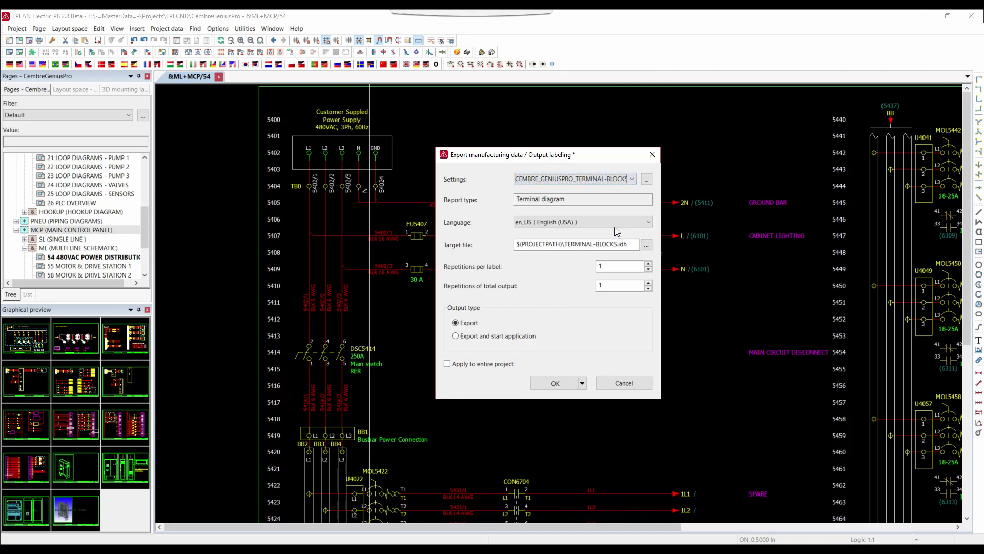
{"action": "left_click", "coordinate": [645, 178]}
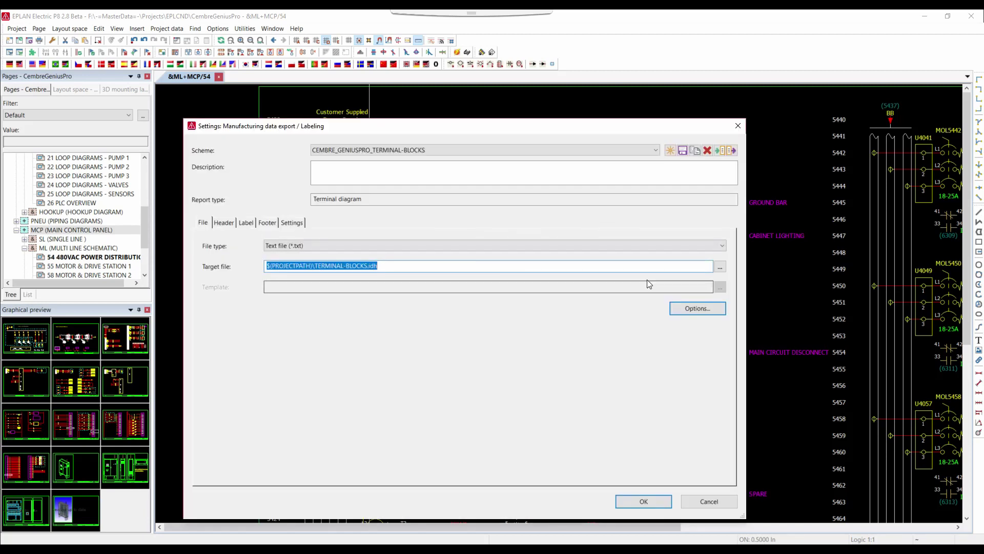
Set the TERMINAL-BLOCKS.idh target file to Documents\Cembre Files.
{"action": "left_click", "coordinate": [720, 267]}
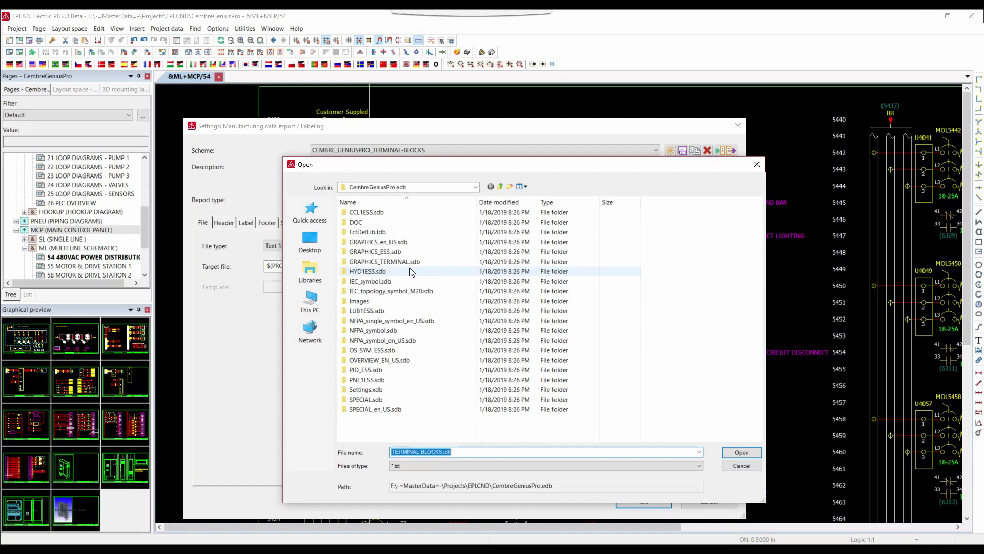
{"action": "left_click", "coordinate": [310, 270]}
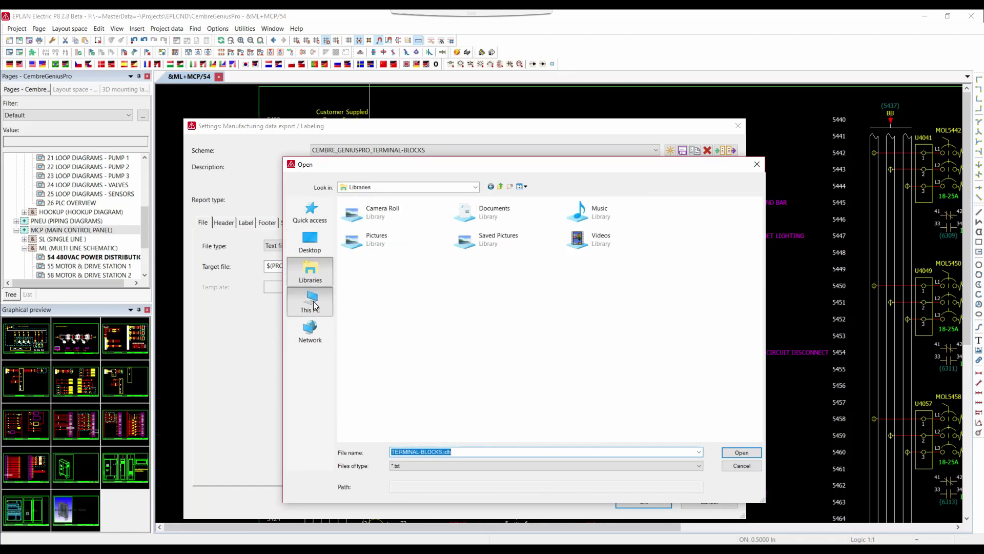
{"action": "left_click", "coordinate": [311, 299]}
{"action": "left_click", "coordinate": [310, 272]}
{"action": "double_click", "coordinate": [496, 215]}
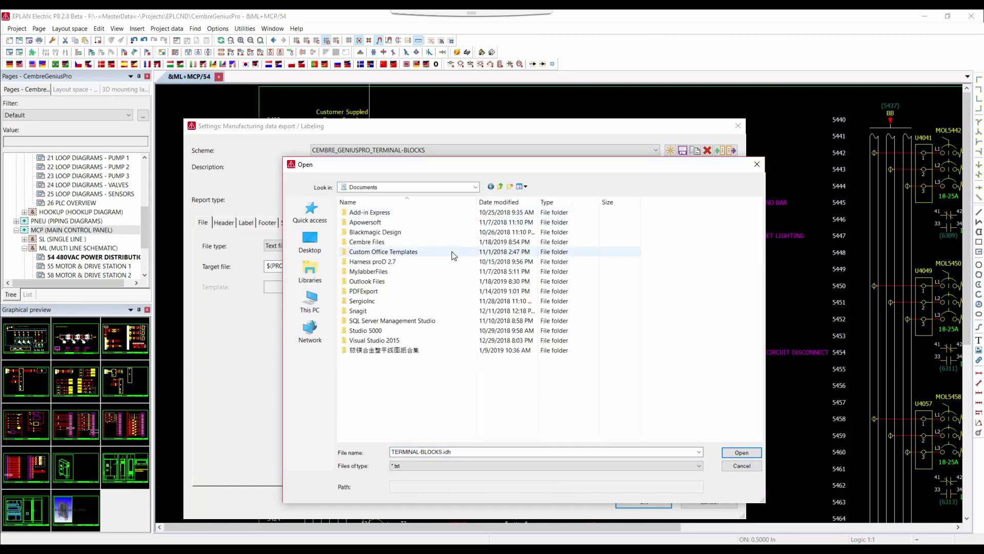
{"action": "double_click", "coordinate": [370, 243]}
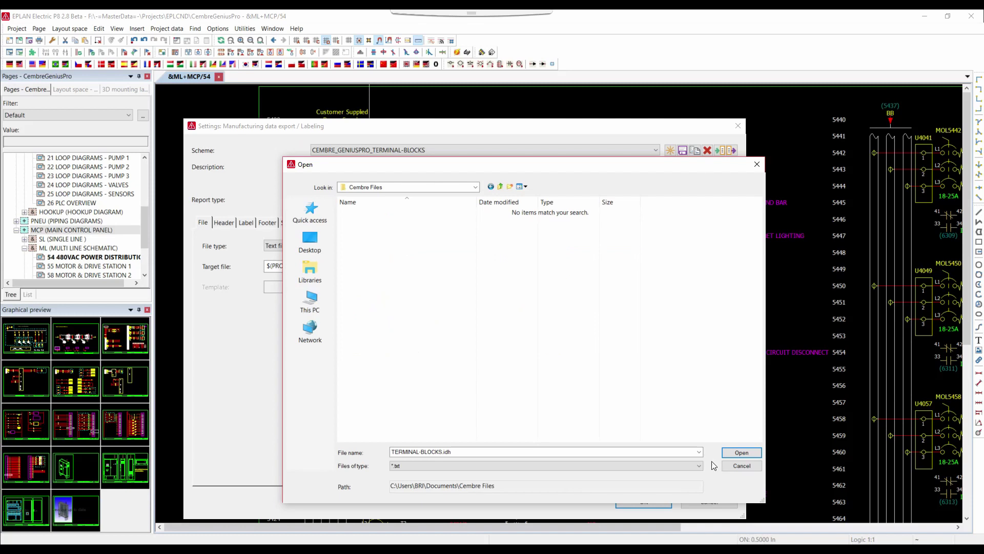
{"action": "left_click", "coordinate": [742, 452]}
Save the scheme and export the entire project's terminal diagram.
{"action": "left_click", "coordinate": [638, 501]}
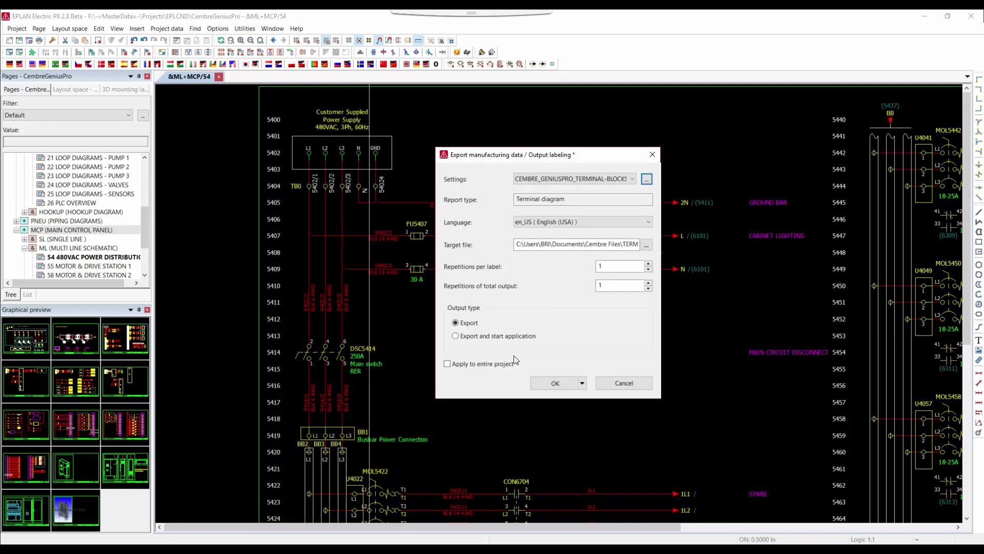
{"action": "left_click", "coordinate": [483, 364]}
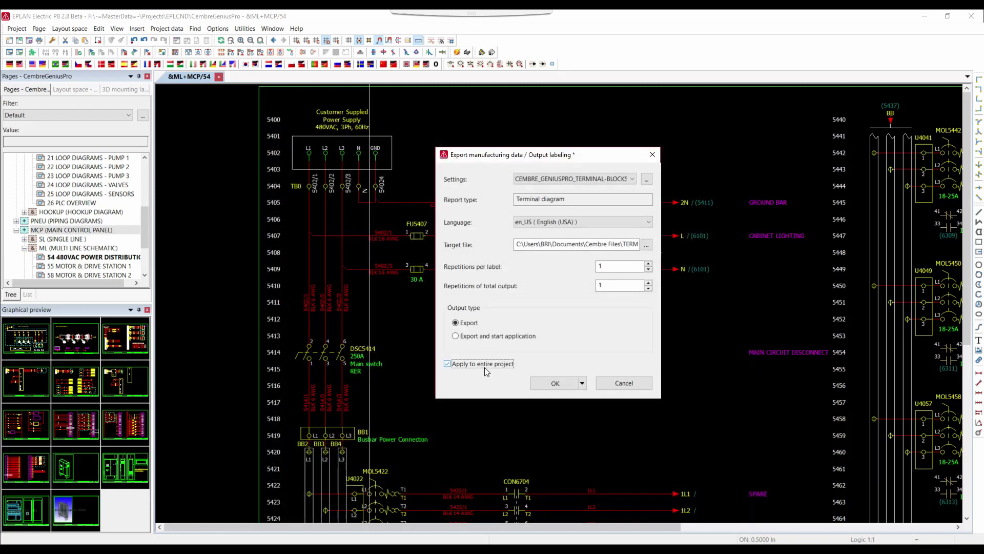
{"action": "left_click", "coordinate": [556, 383]}
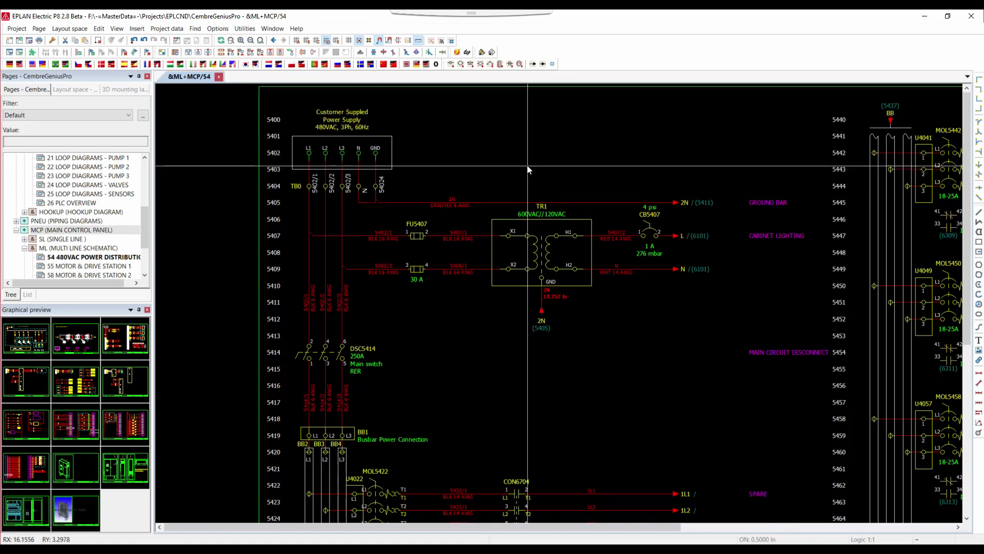
Dismiss the Utilities menu unused and switch to Cembre GENIUSPRO from the taskbar.
{"action": "left_click", "coordinate": [245, 29]}
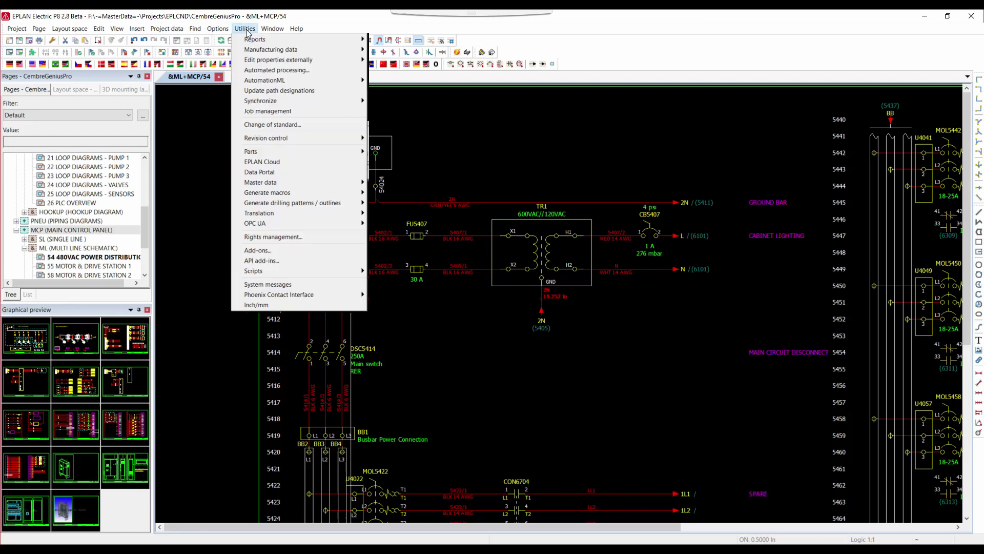
{"action": "left_click", "coordinate": [485, 184]}
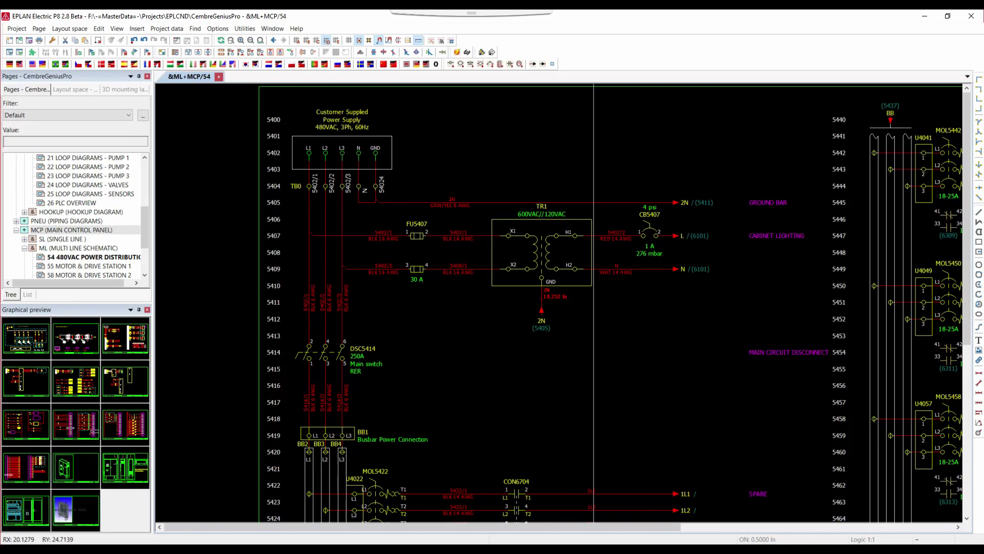
{"action": "mouse_move", "coordinate": [564, 548]}
{"action": "left_click", "coordinate": [559, 507]}
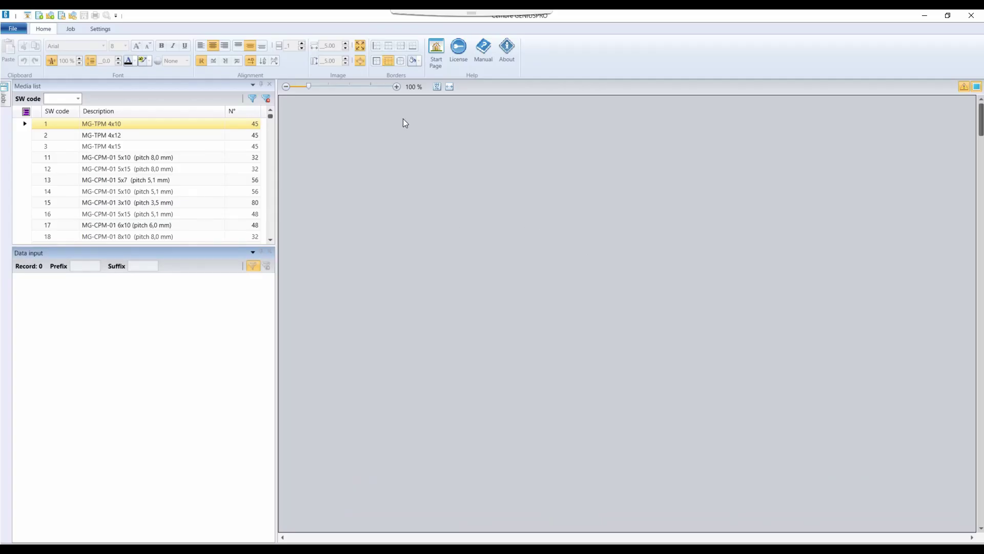
Import CABLES.idh, DEVICES.idh and TERMINAL-BLOCKS.idh as EPLAN Electric P8 files, loading 858 records onto 581 MG-ETF 13x57 sheets.
{"action": "left_click", "coordinate": [71, 29]}
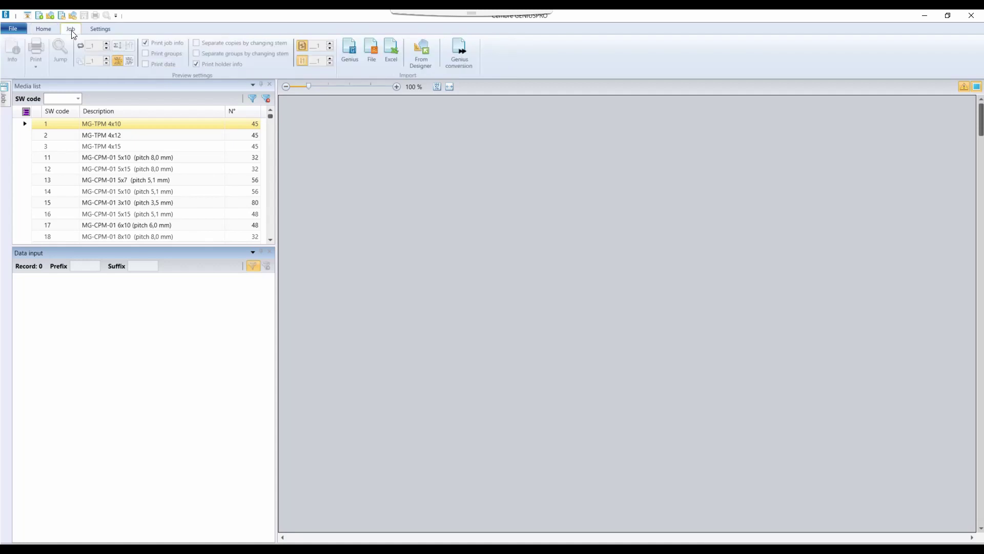
{"action": "left_click", "coordinate": [370, 54]}
{"action": "left_click", "coordinate": [422, 185]}
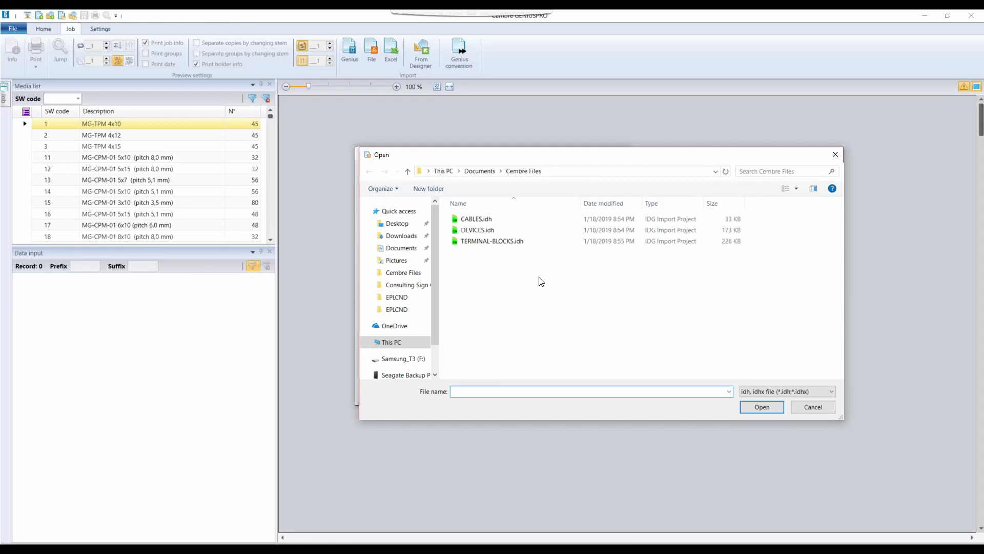
{"action": "left_click_drag", "start_coordinate": [537, 282], "coordinate": [469, 221]}
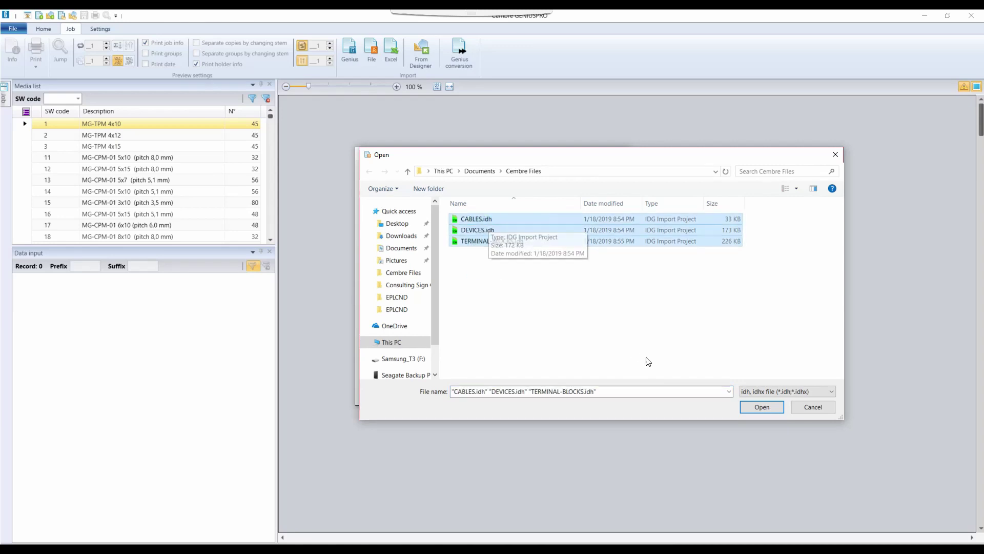
{"action": "left_click", "coordinate": [756, 406]}
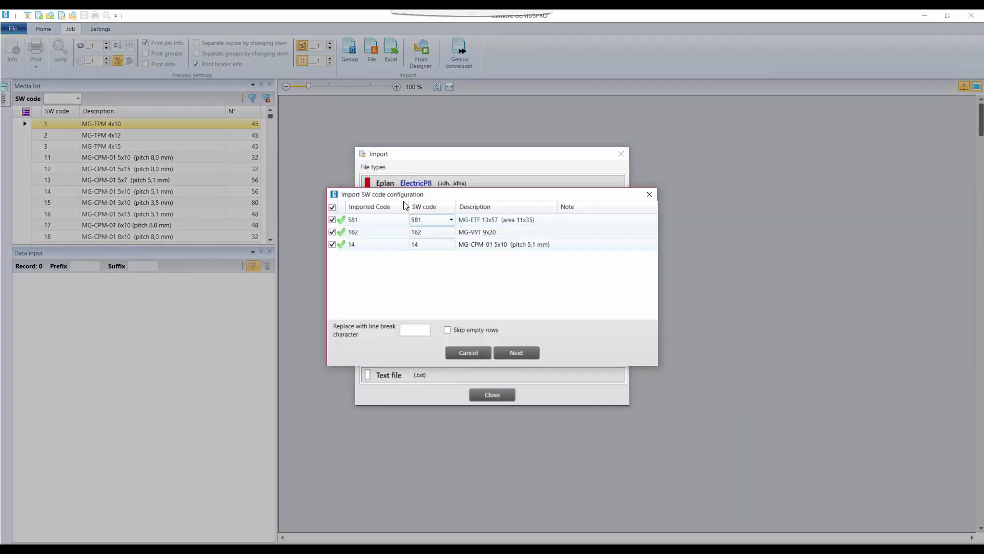
{"action": "left_click", "coordinate": [516, 352]}
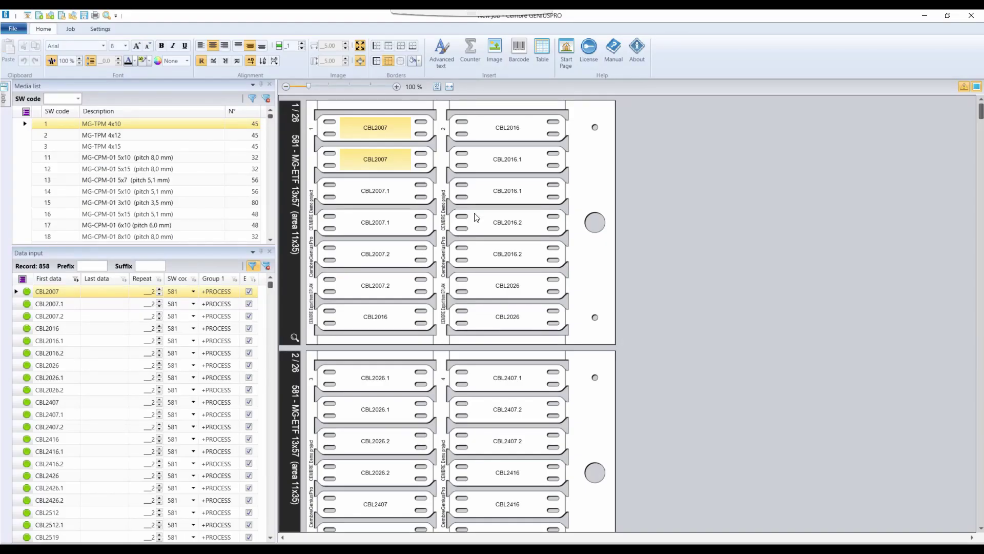
{"action": "scroll", "coordinate": [479, 225], "scroll_direction": "down", "scroll_amount": 10}
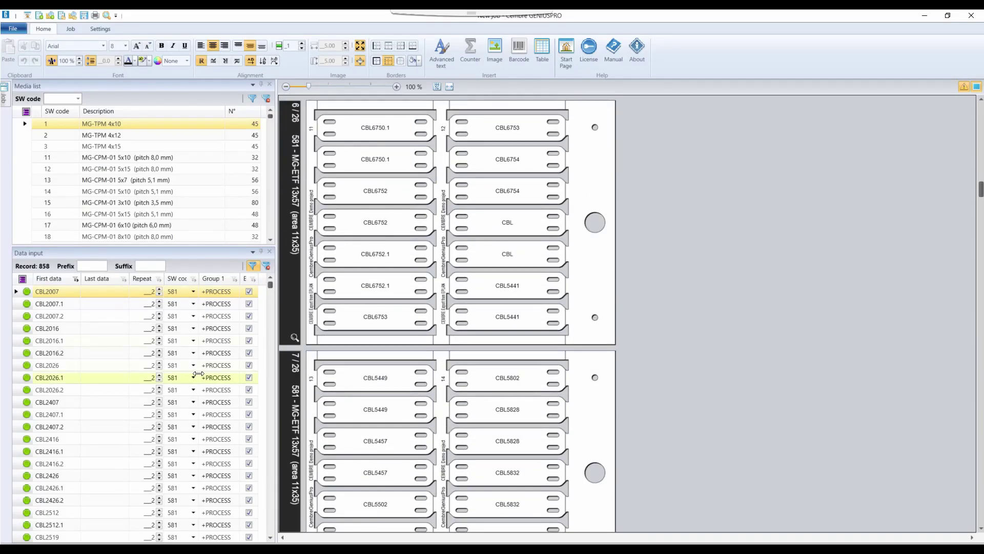
{"action": "scroll", "coordinate": [198, 374], "scroll_direction": "down", "scroll_amount": 10}
{"action": "left_click", "coordinate": [192, 353]}
{"action": "left_click", "coordinate": [192, 352]}
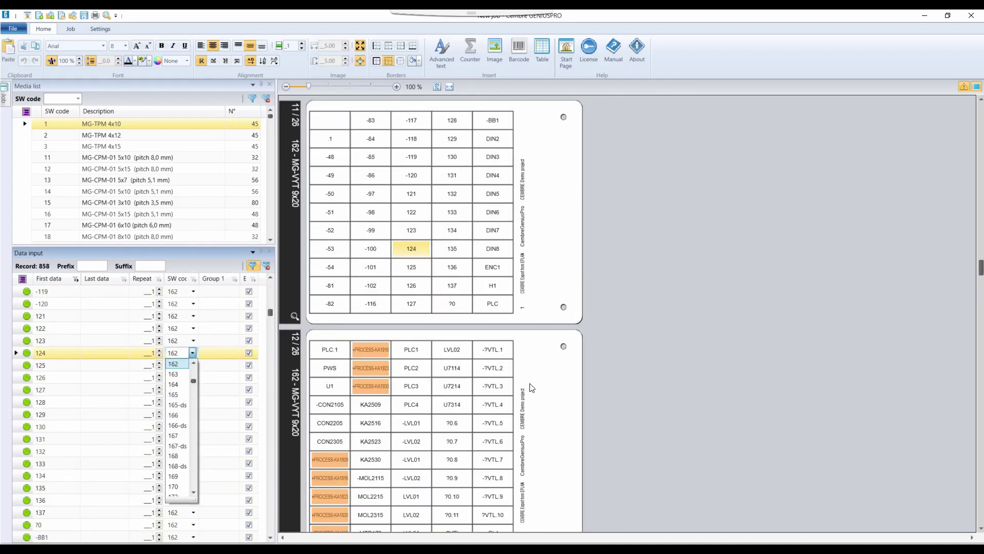
{"action": "left_click", "coordinate": [628, 343]}
{"action": "scroll", "coordinate": [629, 346], "scroll_direction": "down", "scroll_amount": 5}
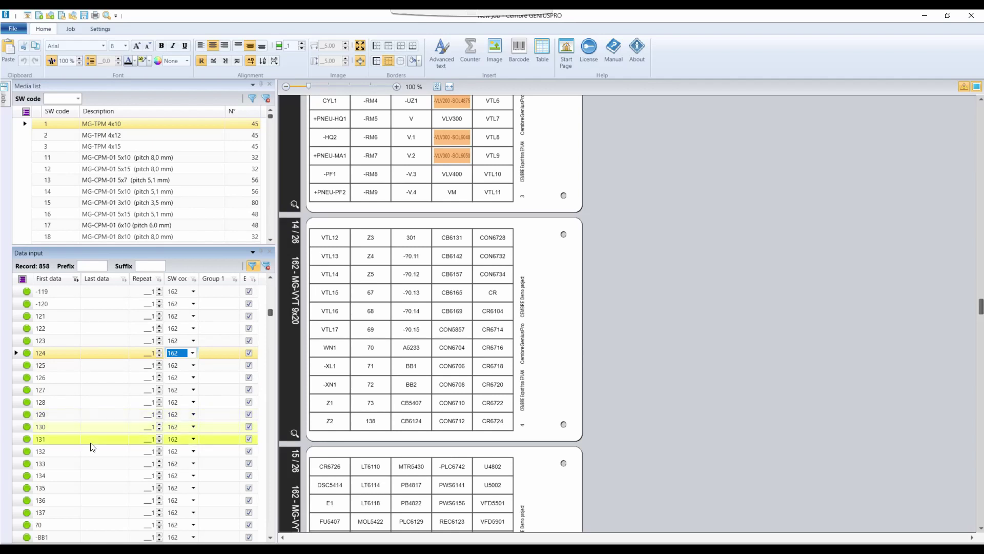
{"action": "scroll", "coordinate": [120, 447], "scroll_direction": "down", "scroll_amount": 8}
{"action": "scroll", "coordinate": [123, 442], "scroll_direction": "down", "scroll_amount": 10}
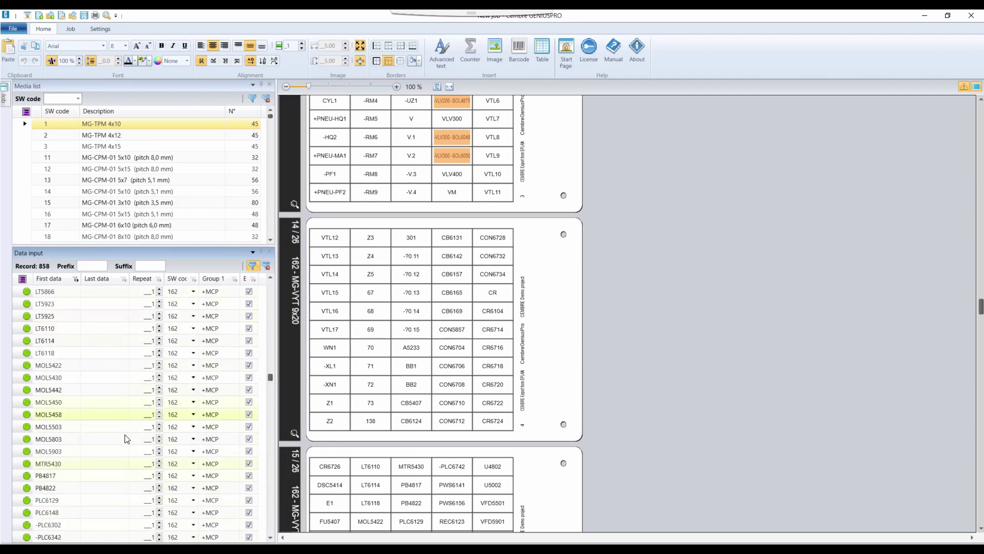
{"action": "scroll", "coordinate": [128, 437], "scroll_direction": "down", "scroll_amount": 10}
{"action": "left_click", "coordinate": [104, 402]}
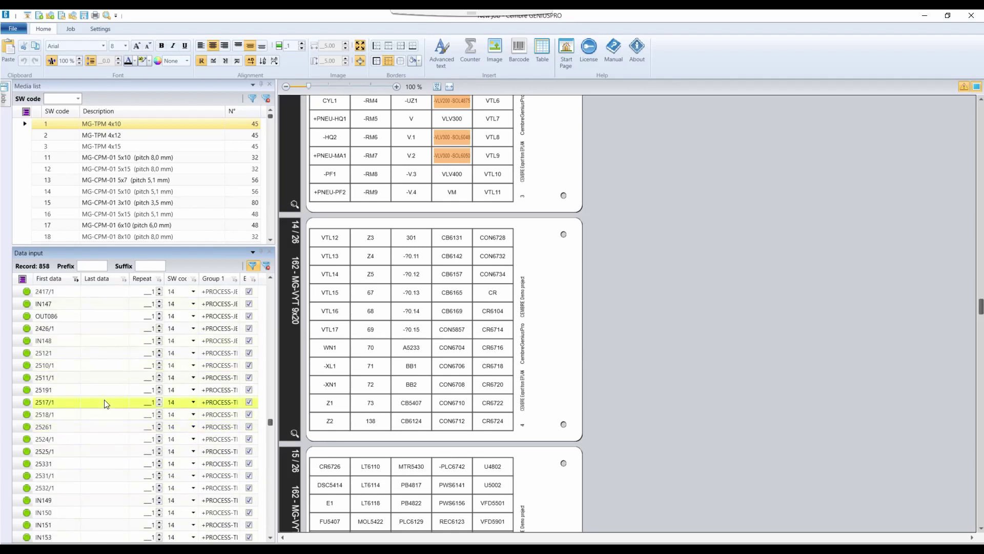
{"action": "left_click", "coordinate": [105, 400]}
{"action": "scroll", "coordinate": [610, 411], "scroll_direction": "down", "scroll_amount": 5}
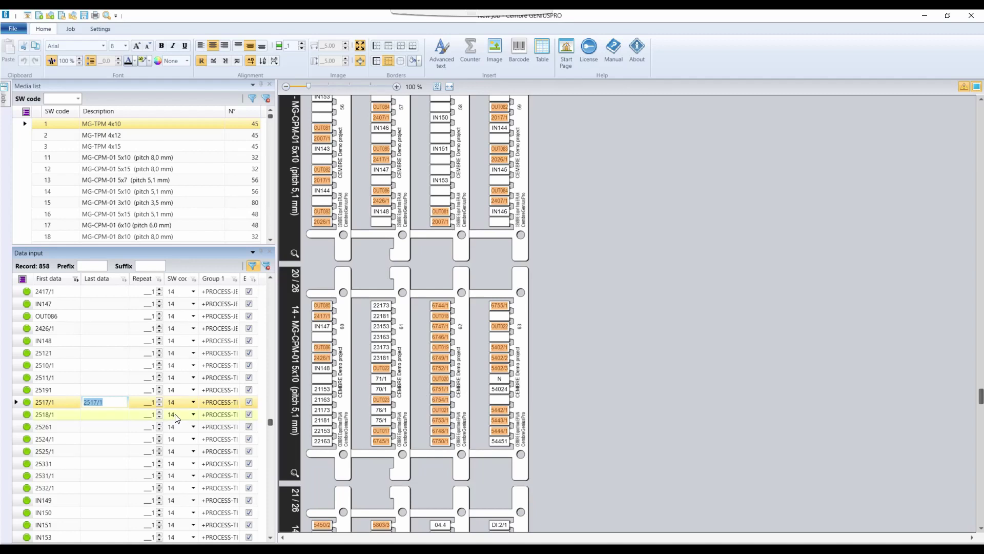
{"action": "scroll", "coordinate": [117, 435], "scroll_direction": "down", "scroll_amount": 3}
{"action": "scroll", "coordinate": [118, 435], "scroll_direction": "down", "scroll_amount": 4}
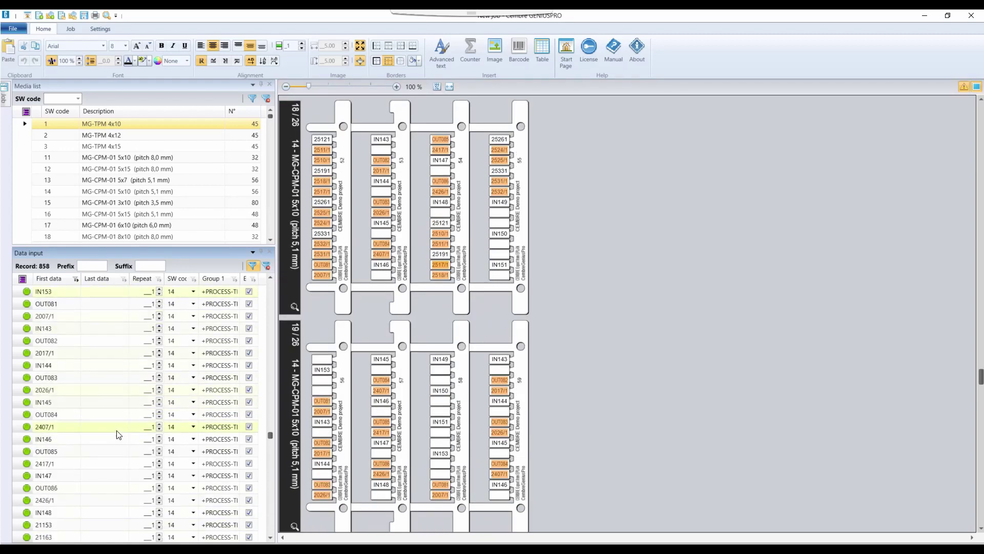
{"action": "left_click", "coordinate": [92, 403]}
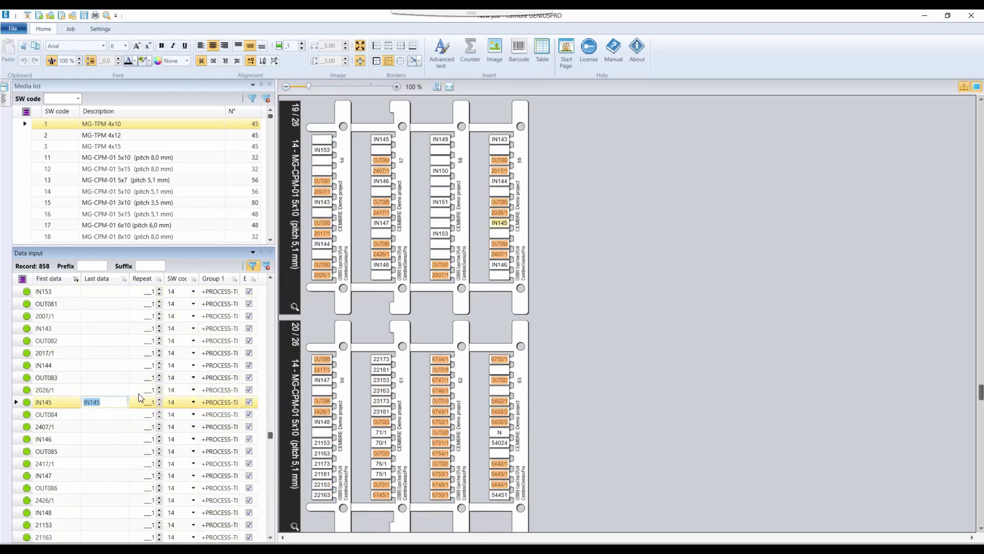